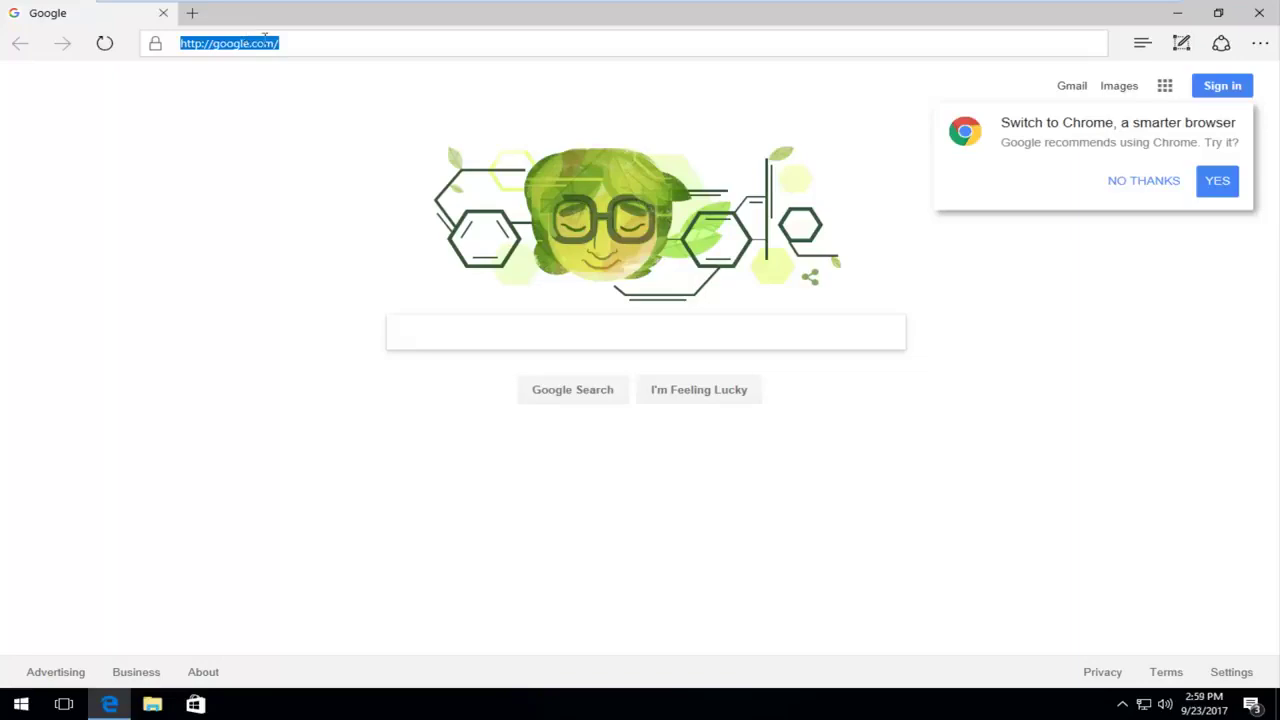
- Search Google for "epson printer drivers" and open the Epson Products & Drivers corporate page from the results
{"action": "left_click", "coordinate": [462, 334]}
{"action": "type", "text": "ep"}
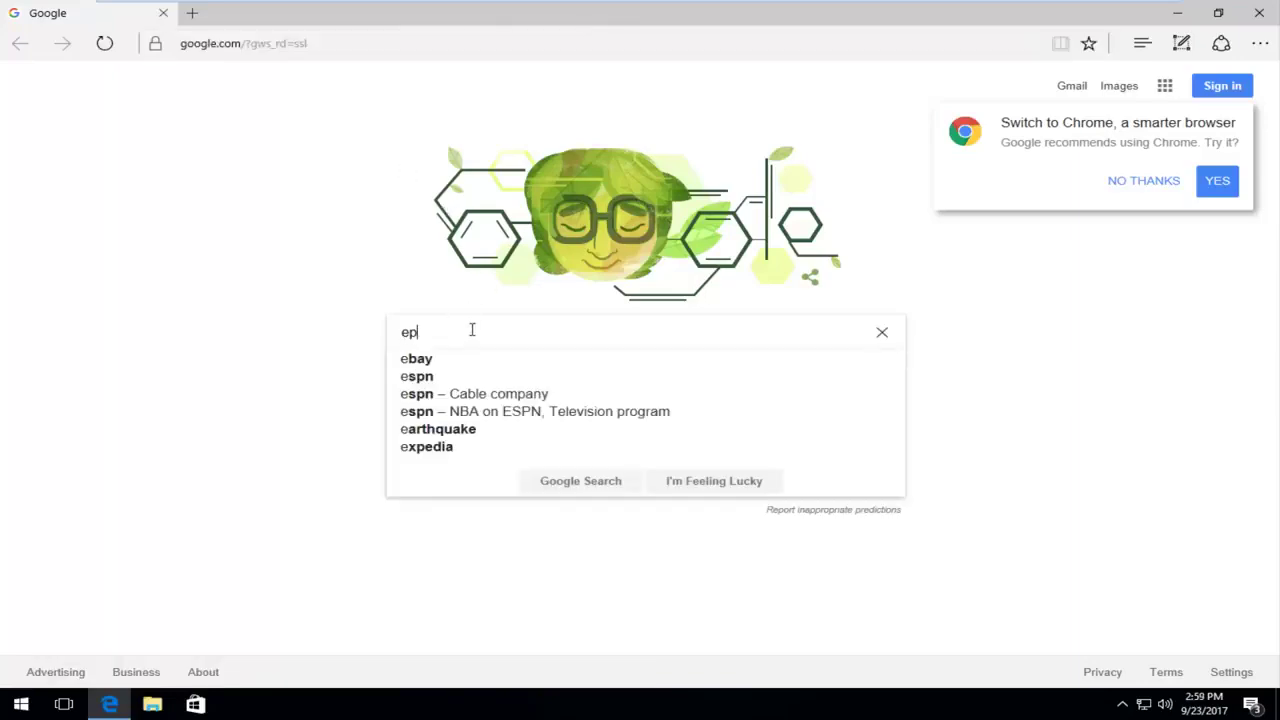
{"action": "type", "text": "son printer drivers"}
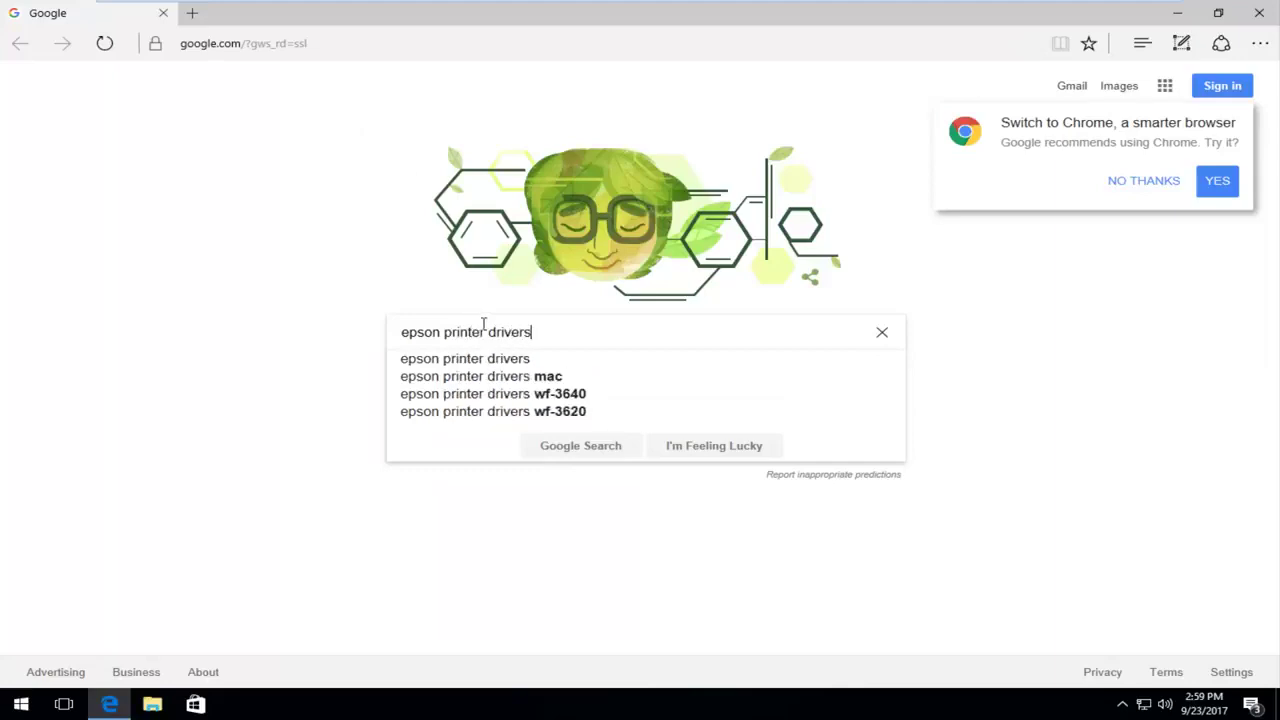
{"action": "key", "text": "Return"}
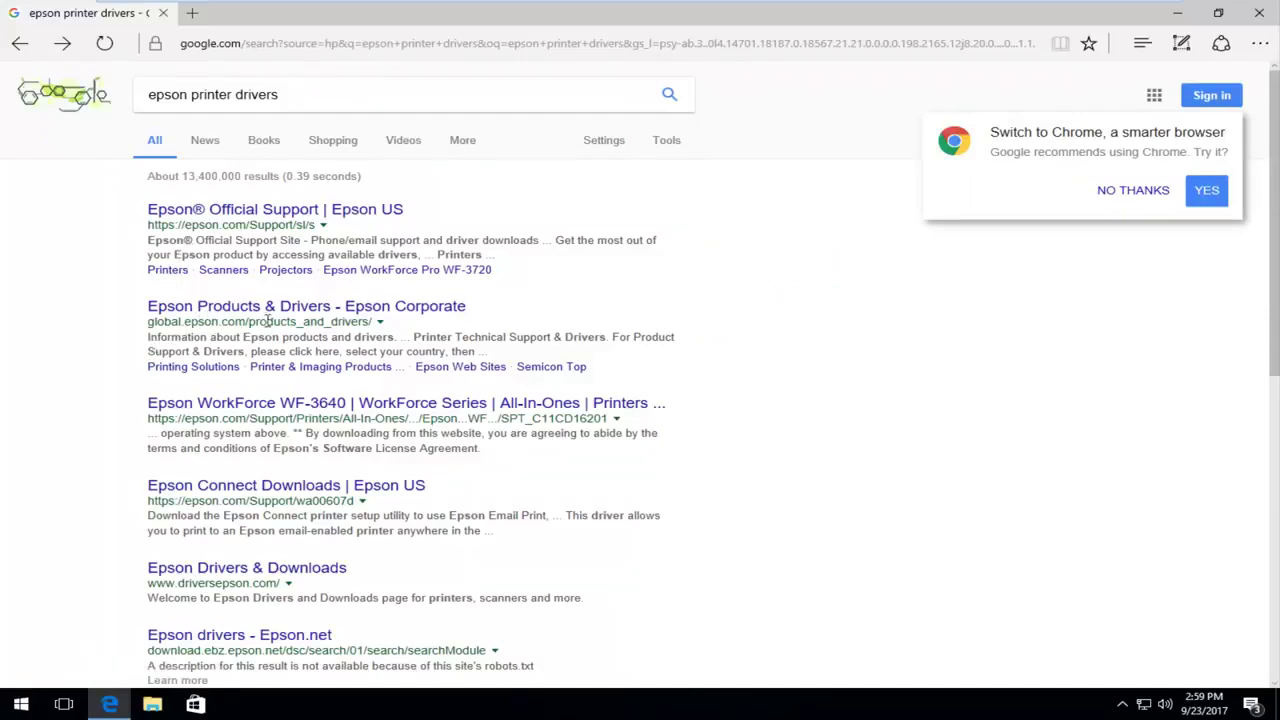
{"action": "left_click", "coordinate": [190, 316]}
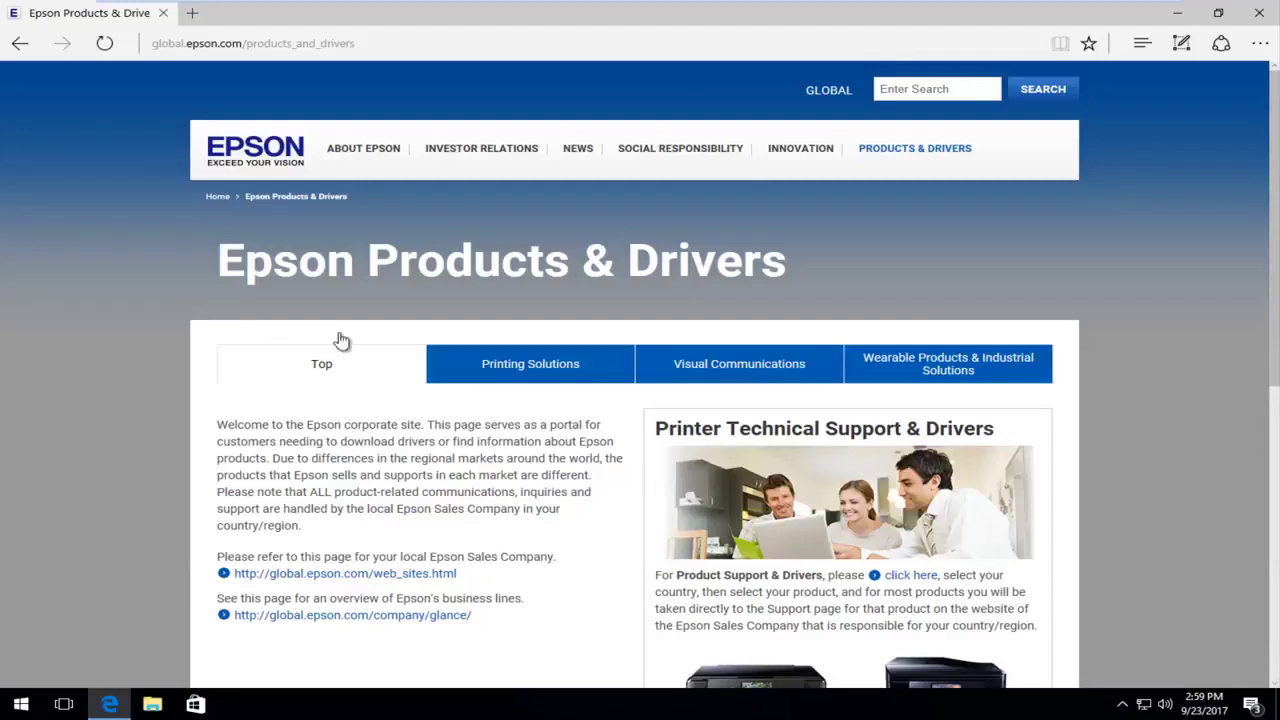
- Open the USA support site through the printer product support link and close the leftover country list page
{"action": "scroll", "coordinate": [337, 337], "scroll_direction": "down", "scroll_amount": 1}
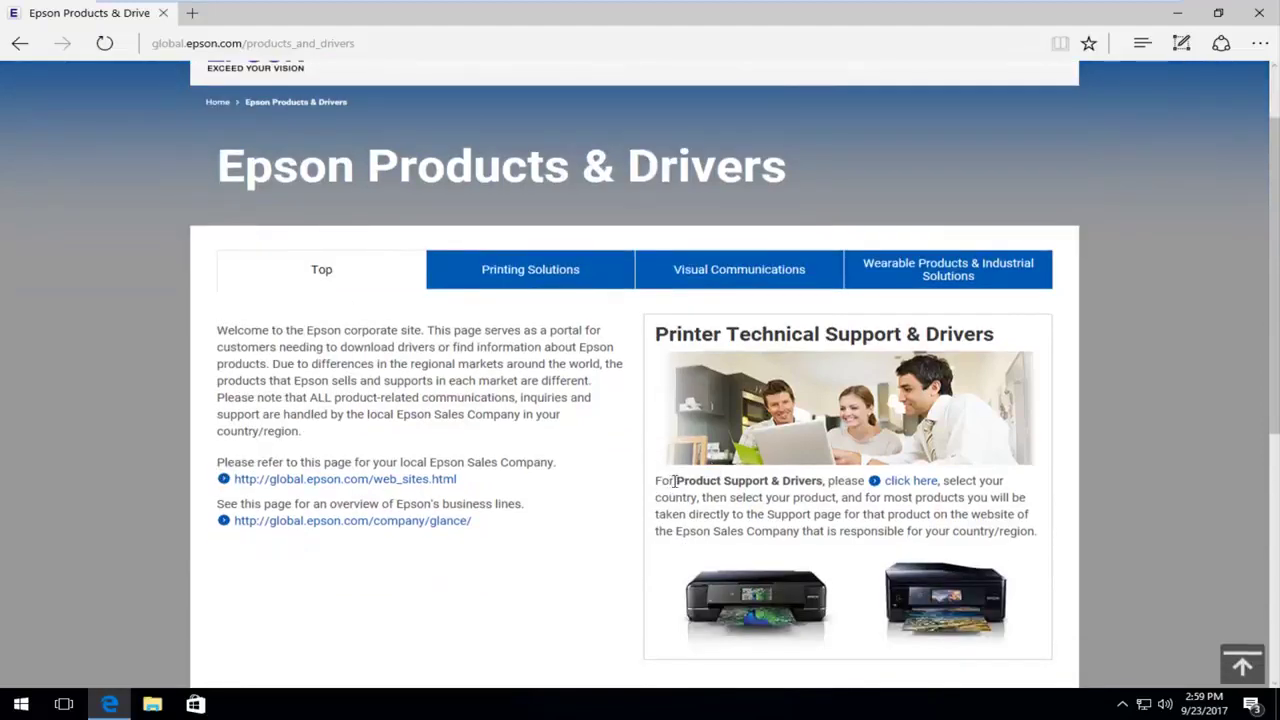
{"action": "left_click", "coordinate": [888, 483]}
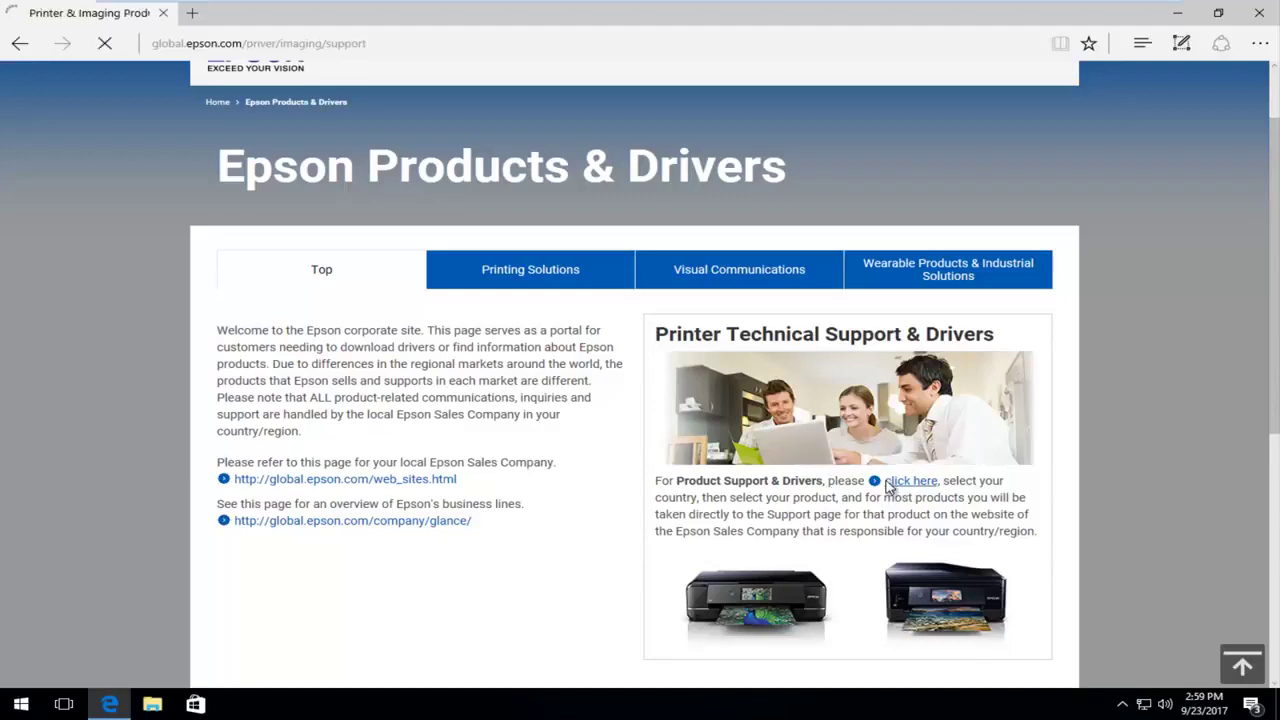
{"action": "scroll", "coordinate": [309, 253], "scroll_direction": "down", "scroll_amount": 1}
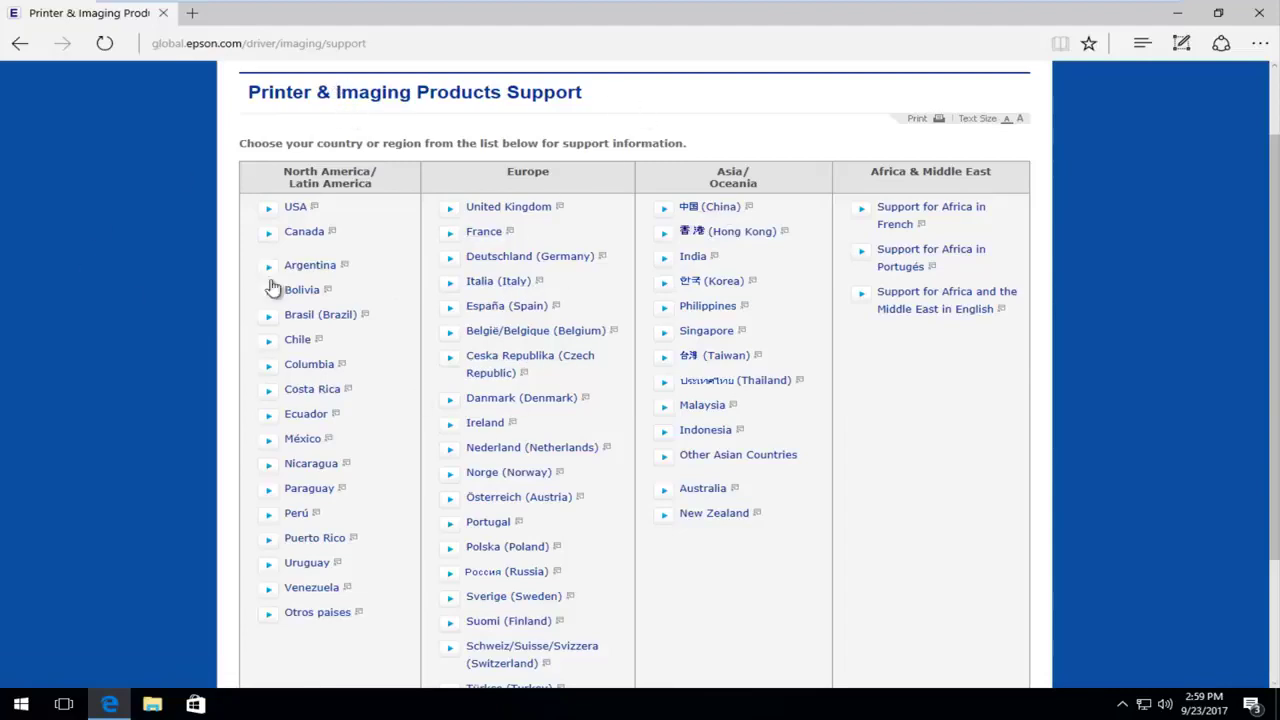
{"action": "left_click", "coordinate": [305, 240]}
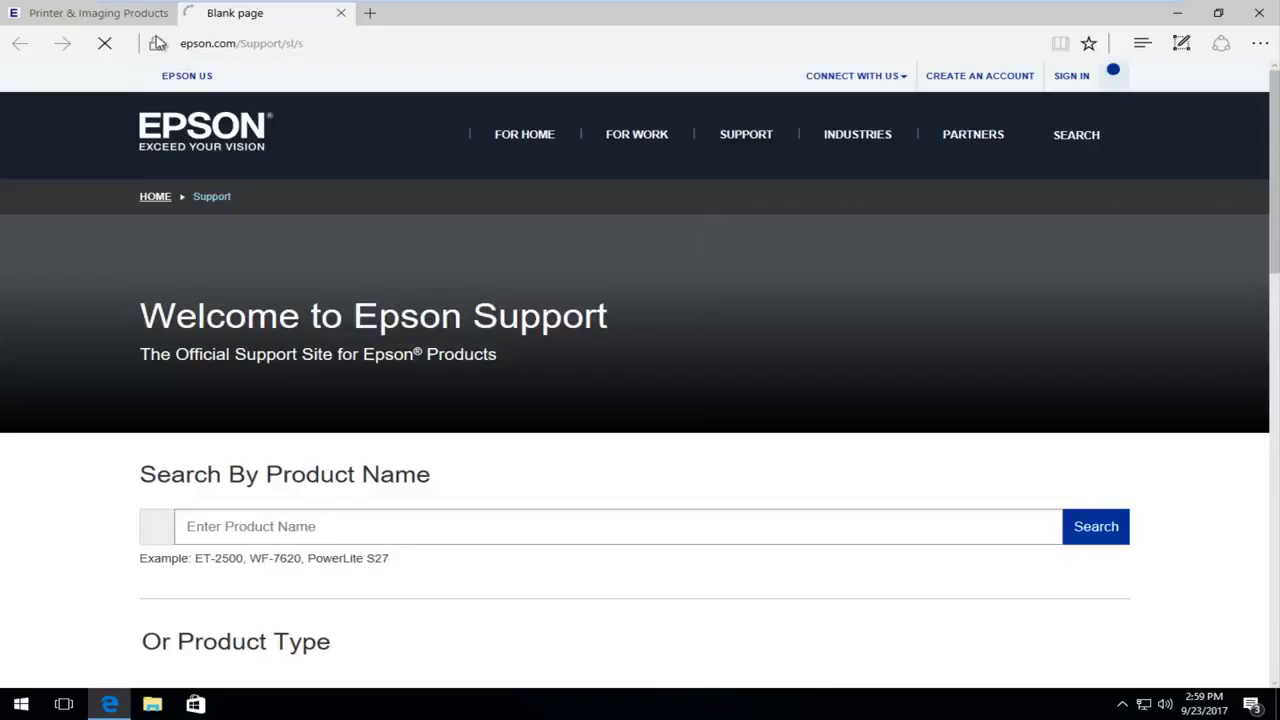
{"action": "scroll", "coordinate": [390, 406], "scroll_direction": "down", "scroll_amount": 2}
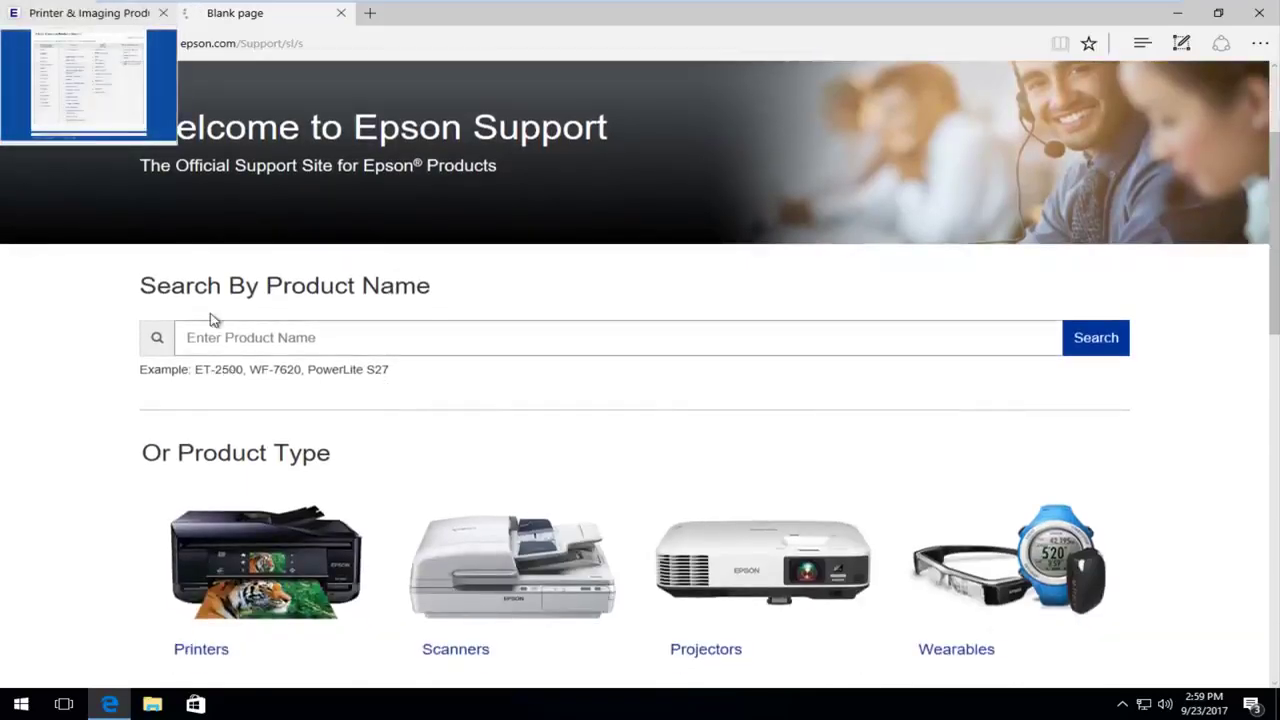
{"action": "left_click", "coordinate": [163, 13]}
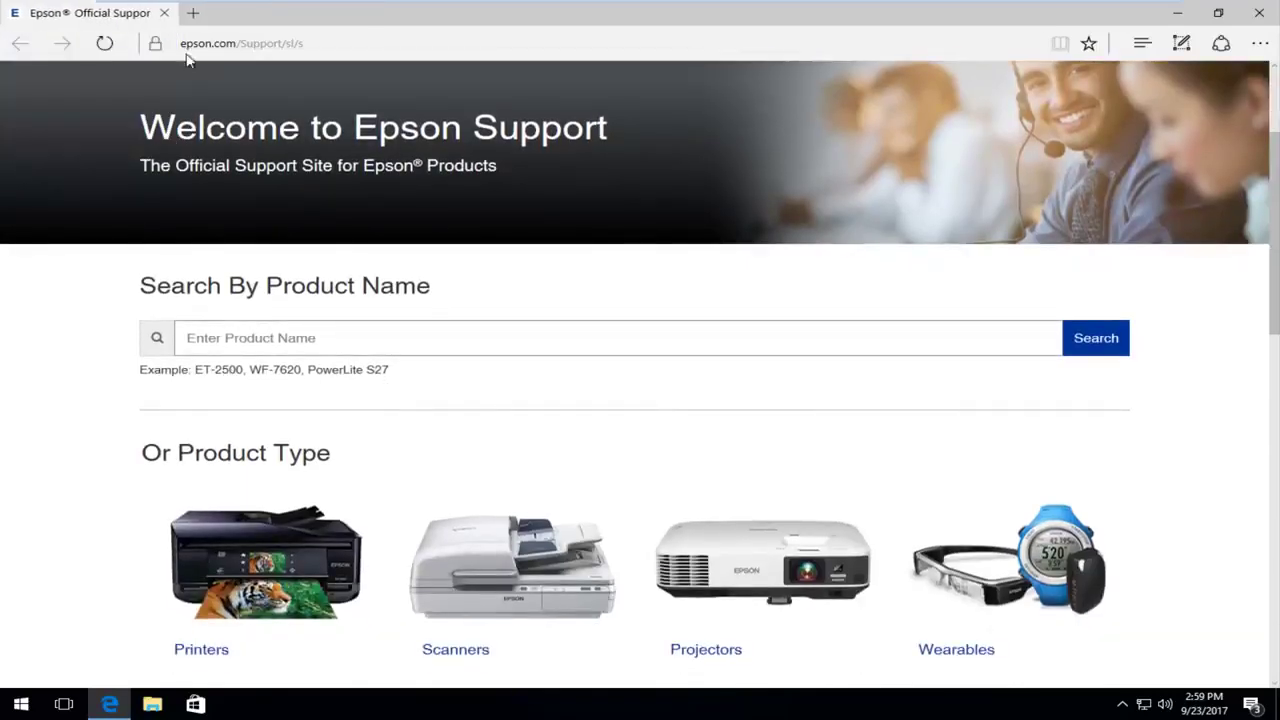
- Open the Printers product type on the Epson support site
{"action": "left_click", "coordinate": [273, 340]}
{"action": "scroll", "coordinate": [350, 365], "scroll_direction": "down", "scroll_amount": 1}
{"action": "scroll", "coordinate": [350, 365], "scroll_direction": "down", "scroll_amount": 2}
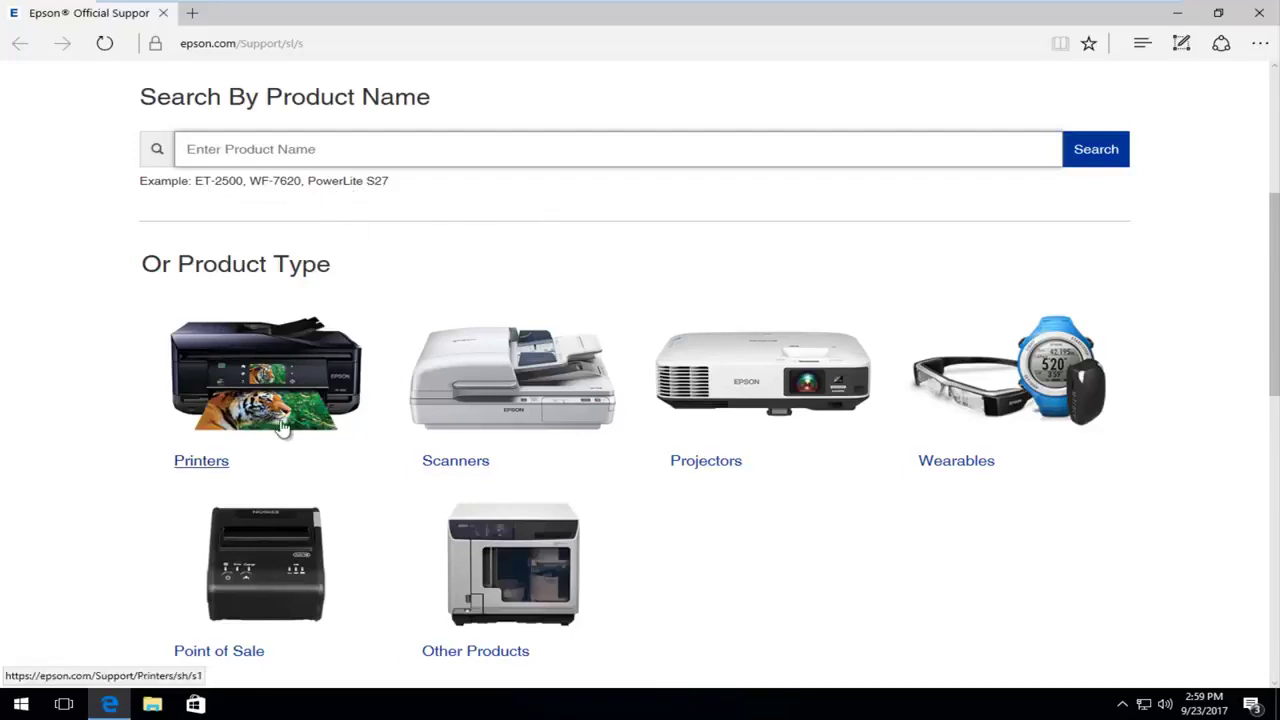
{"action": "scroll", "coordinate": [267, 395], "scroll_direction": "down", "scroll_amount": 1}
{"action": "scroll", "coordinate": [267, 395], "scroll_direction": "up", "scroll_amount": 1}
{"action": "left_click", "coordinate": [225, 410]}
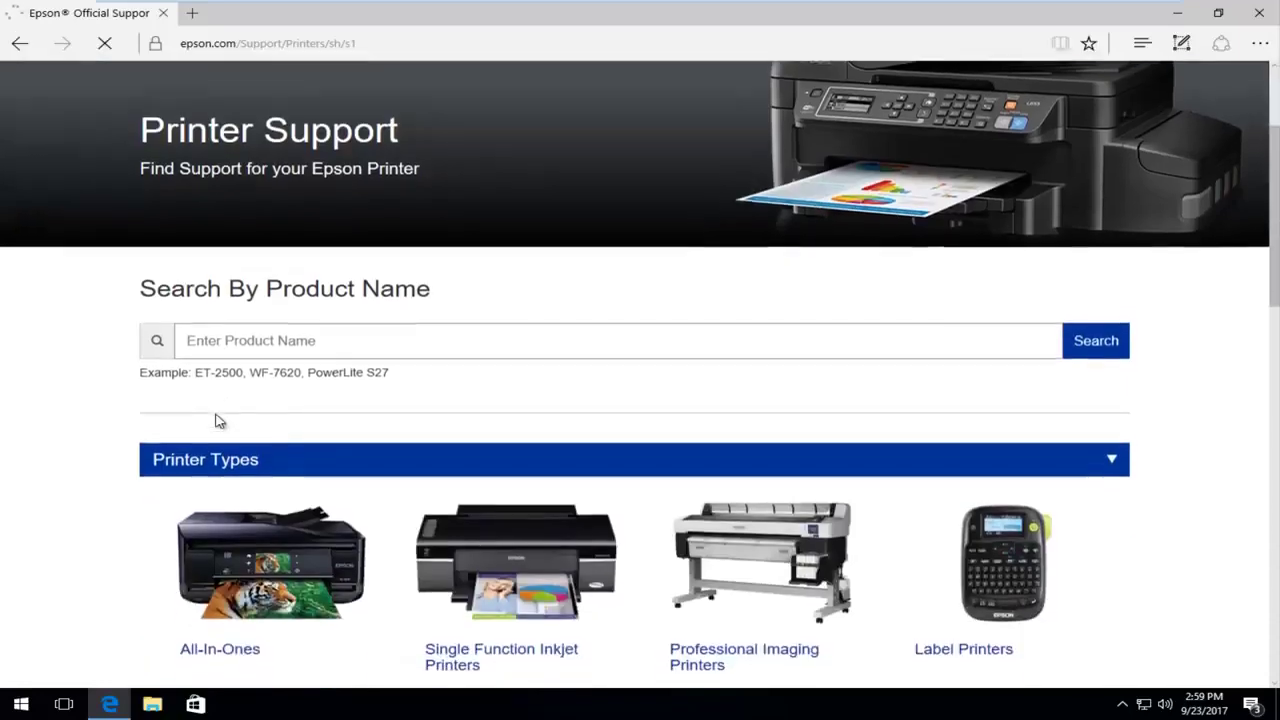
- Open the support page of the Epson ET-2650 from the ET Series of the All-In-Ones printers
{"action": "scroll", "coordinate": [216, 422], "scroll_direction": "down", "scroll_amount": 3}
{"action": "scroll", "coordinate": [908, 375], "scroll_direction": "up", "scroll_amount": 5}
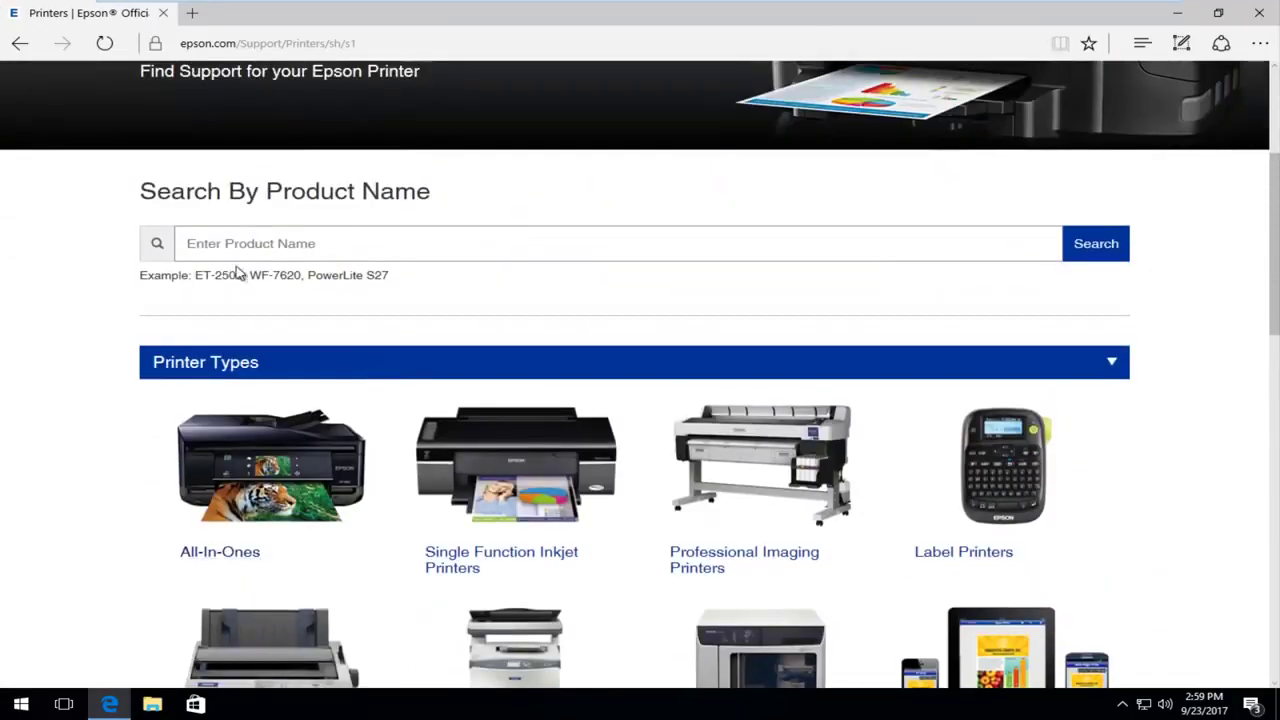
{"action": "left_click", "coordinate": [217, 563]}
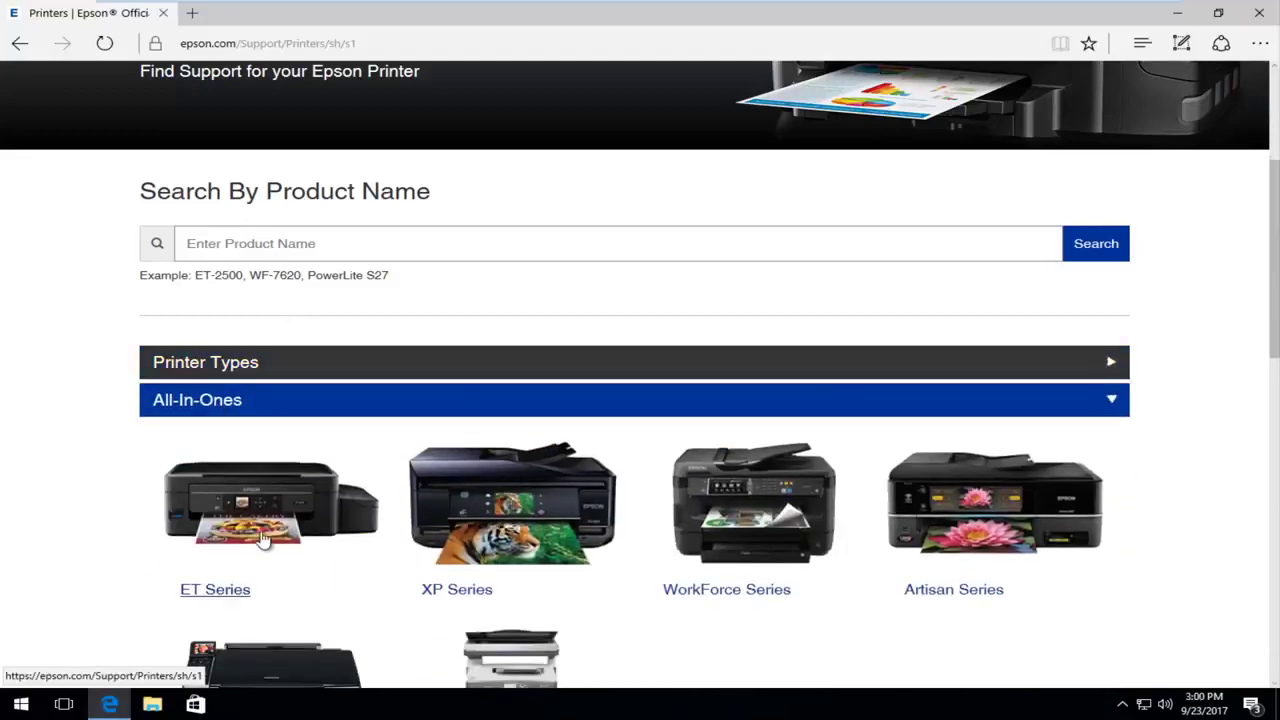
{"action": "scroll", "coordinate": [262, 540], "scroll_direction": "down", "scroll_amount": 1}
{"action": "left_click", "coordinate": [200, 508]}
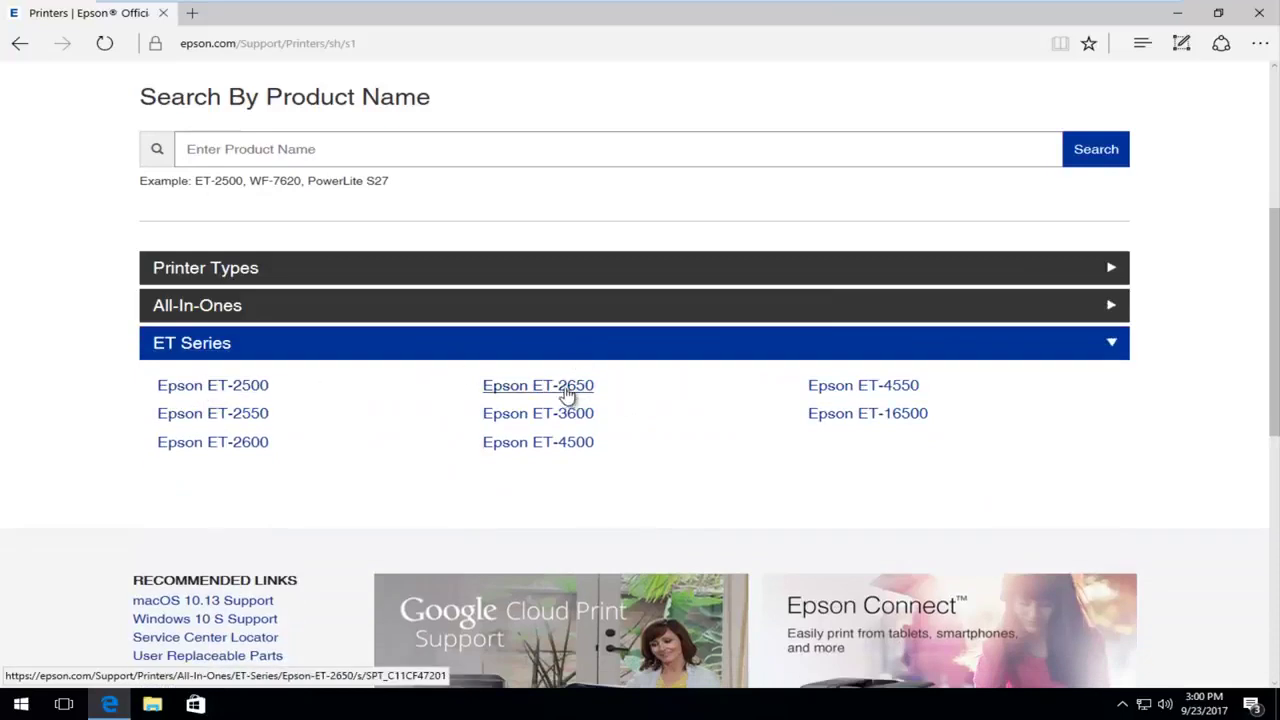
{"action": "left_click", "coordinate": [537, 387]}
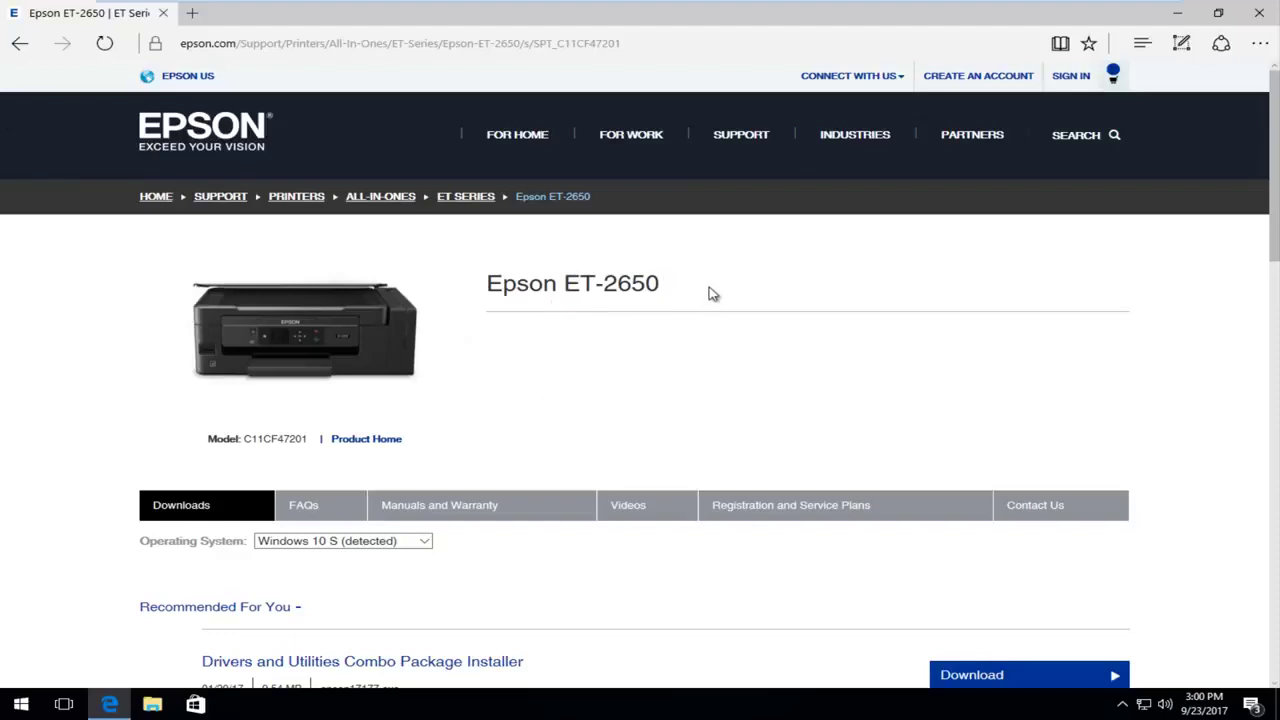
- Set the operating system for the ET-2650 downloads to Windows 10 32-bit
{"action": "left_click_drag", "start_coordinate": [709, 288], "coordinate": [660, 286]}
{"action": "left_click", "coordinate": [505, 290]}
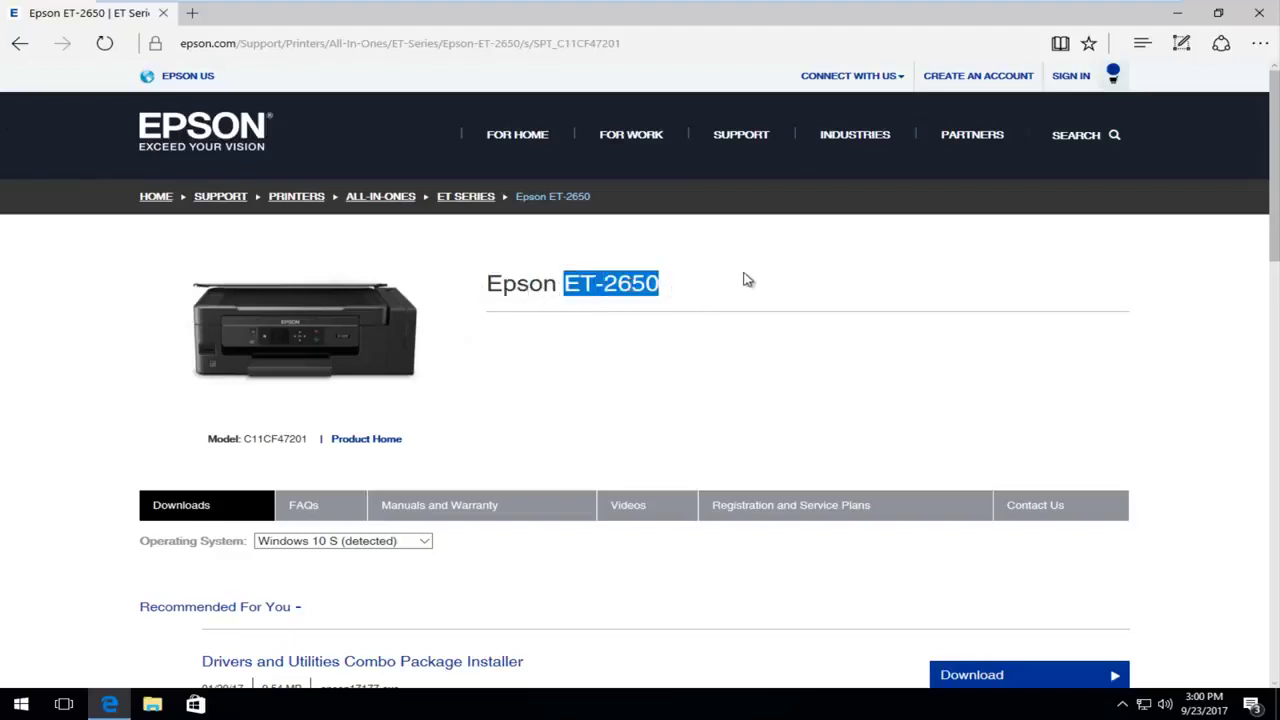
{"action": "left_click", "coordinate": [703, 291]}
{"action": "scroll", "coordinate": [669, 297], "scroll_direction": "down", "scroll_amount": 2}
{"action": "scroll", "coordinate": [526, 254], "scroll_direction": "down", "scroll_amount": 1}
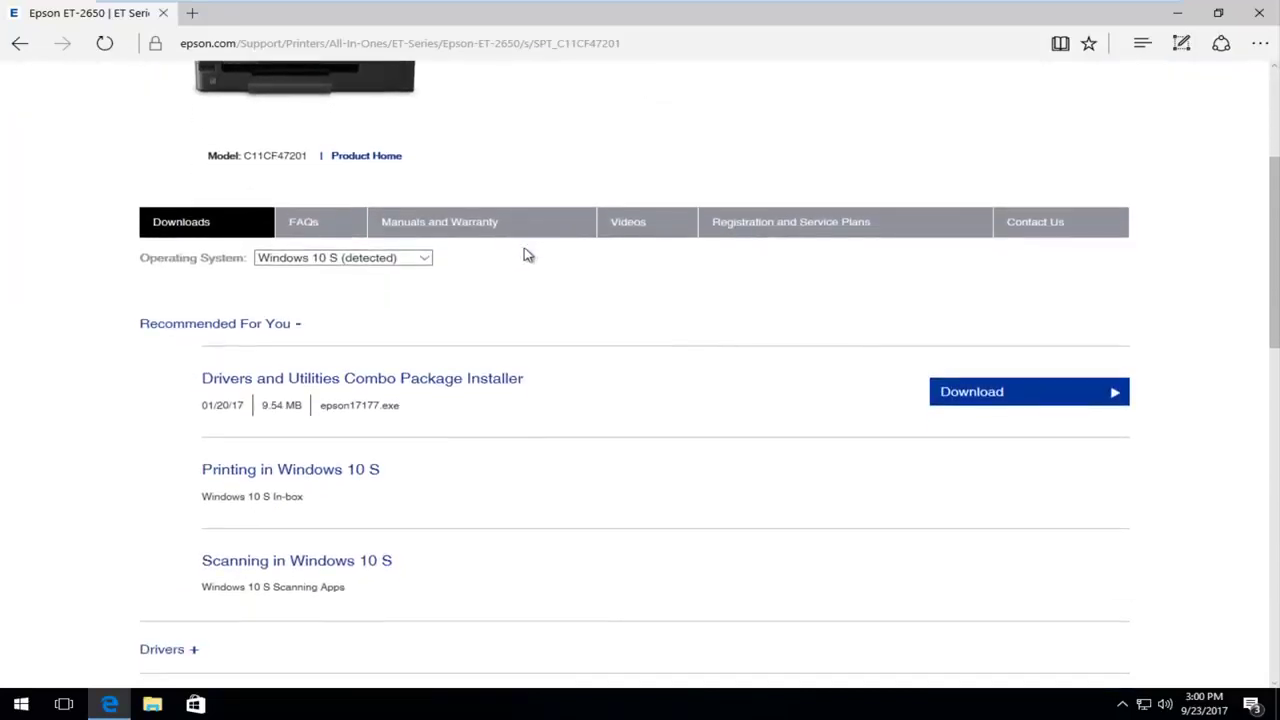
{"action": "scroll", "coordinate": [305, 385], "scroll_direction": "up", "scroll_amount": 1}
{"action": "left_click", "coordinate": [305, 355]}
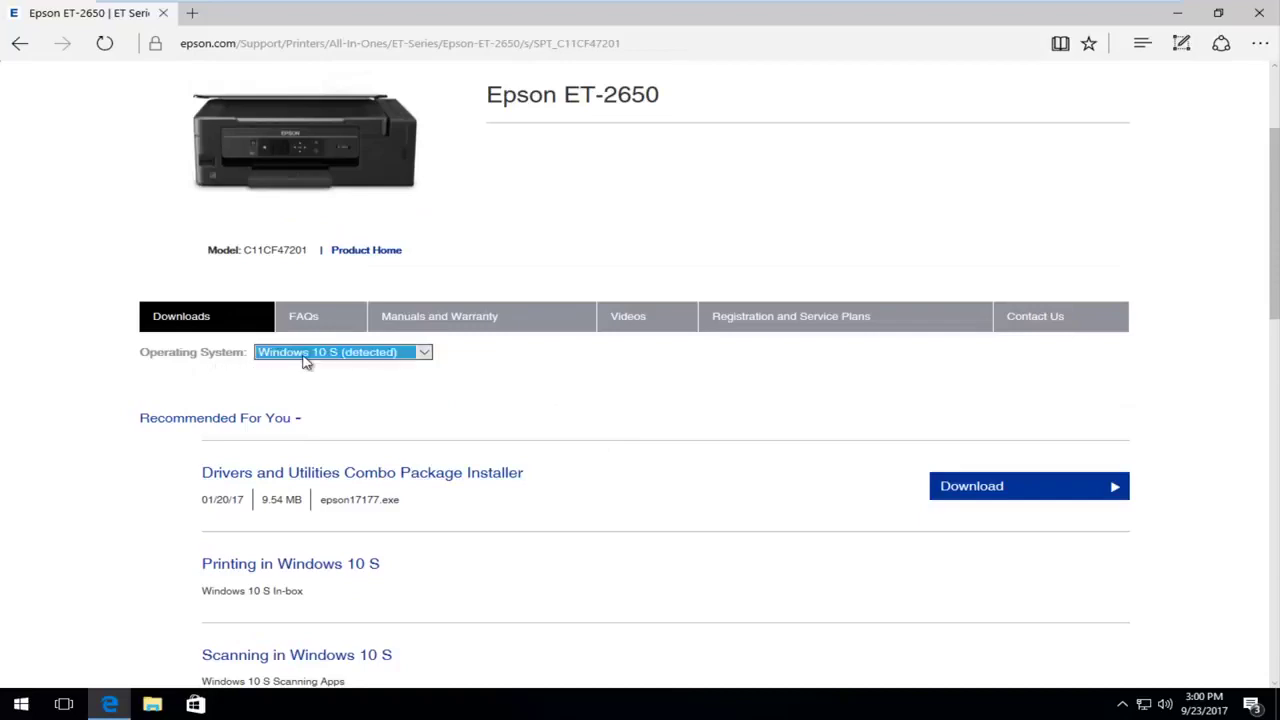
{"action": "left_click", "coordinate": [304, 358]}
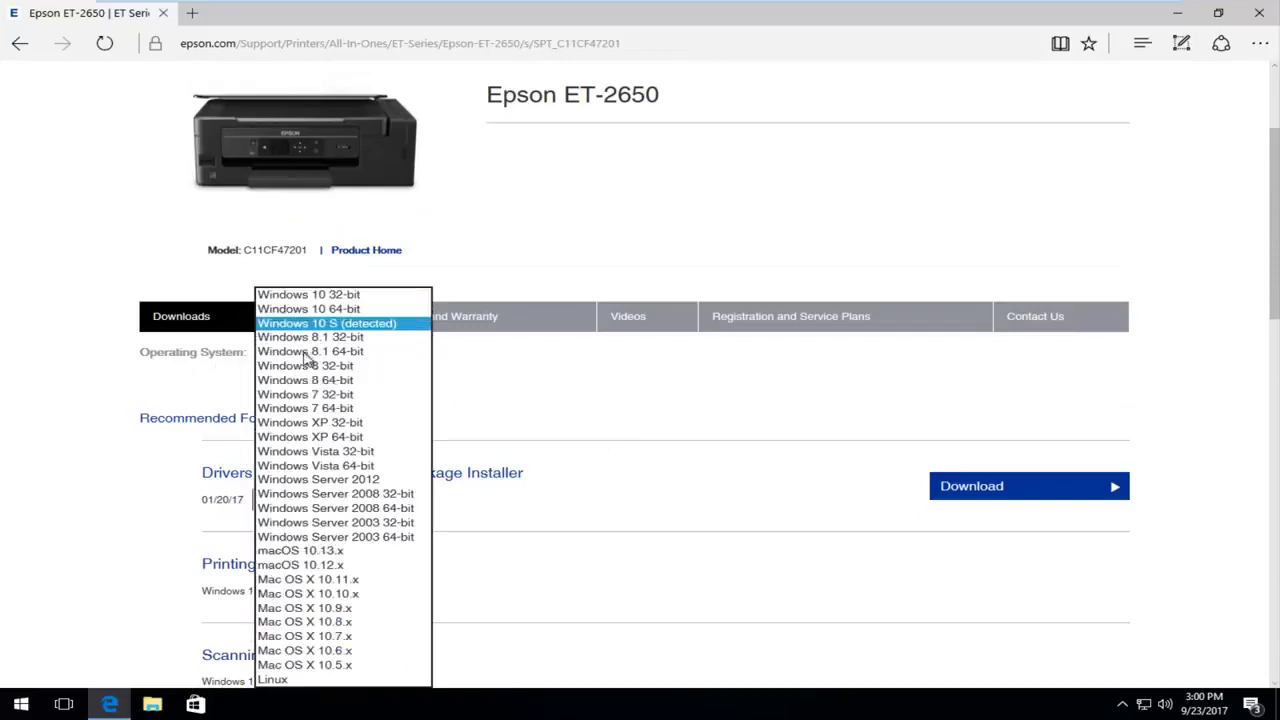
{"action": "left_click", "coordinate": [300, 295]}
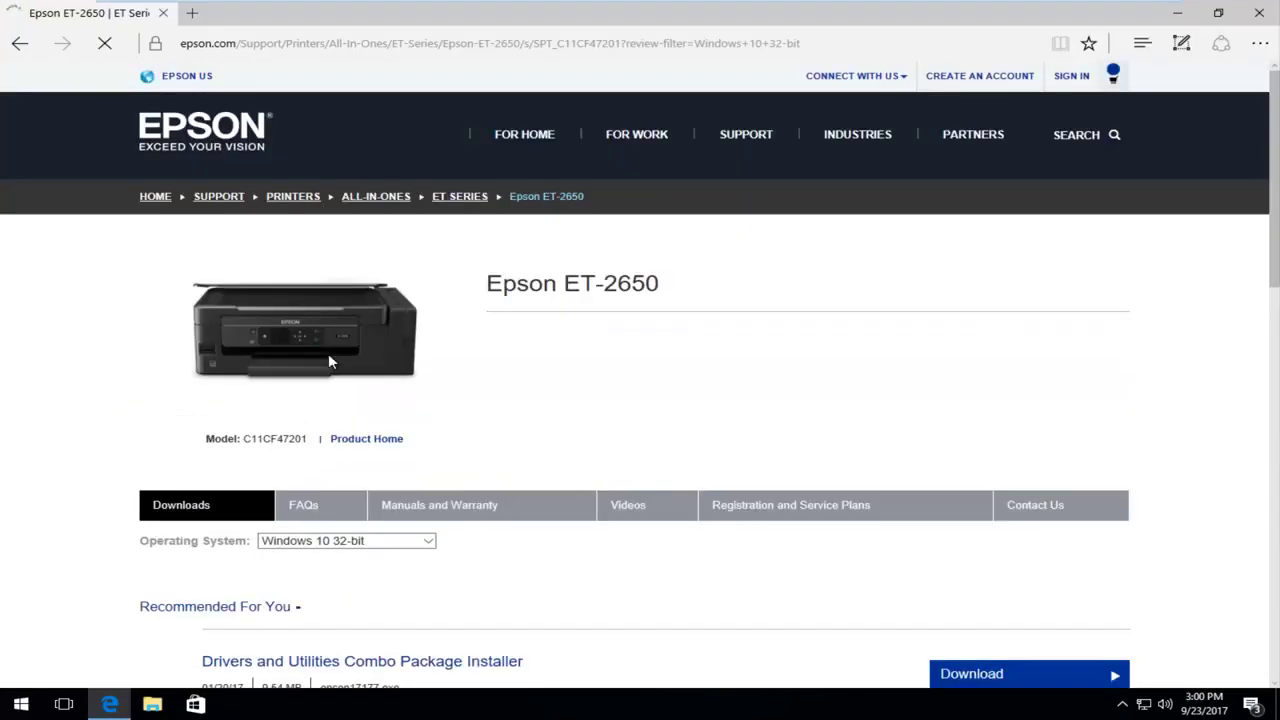
- Download and save the Drivers and Utilities Combo Package Installer, epson17177.exe, for Windows 10 32-bit
{"action": "scroll", "coordinate": [330, 365], "scroll_direction": "down", "scroll_amount": 3}
{"action": "left_click", "coordinate": [320, 258]}
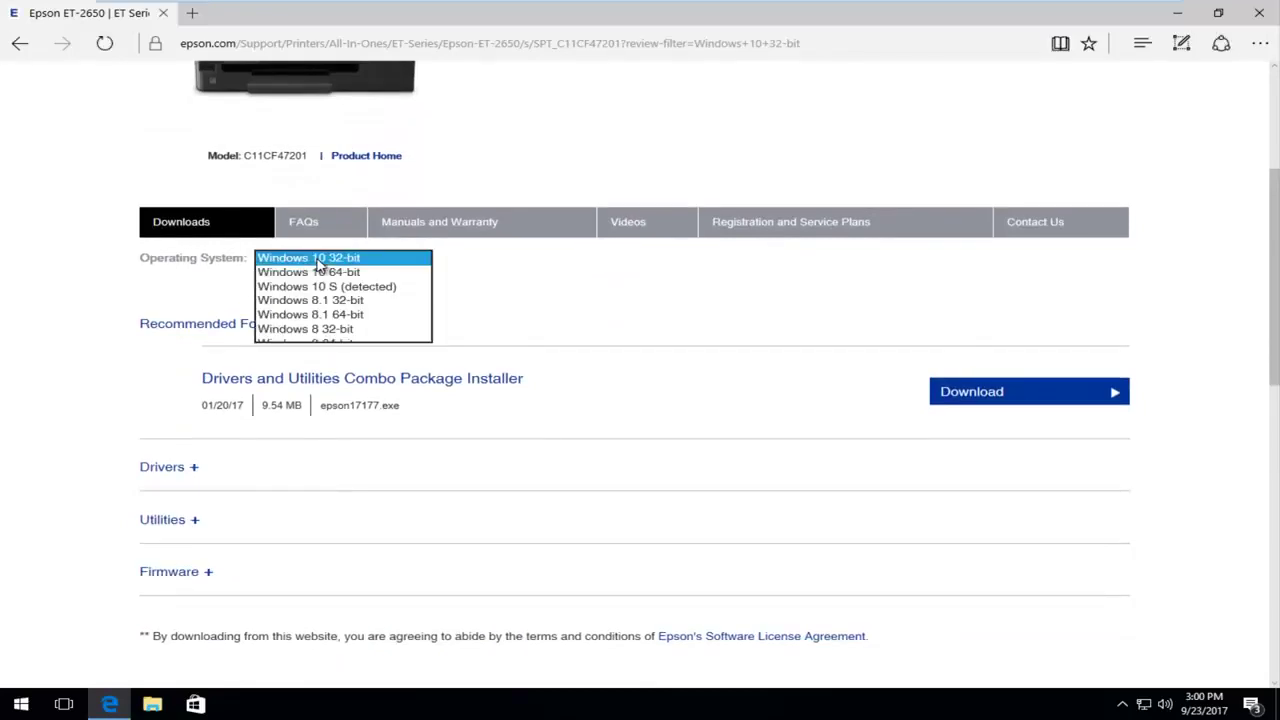
{"action": "left_click", "coordinate": [325, 263]}
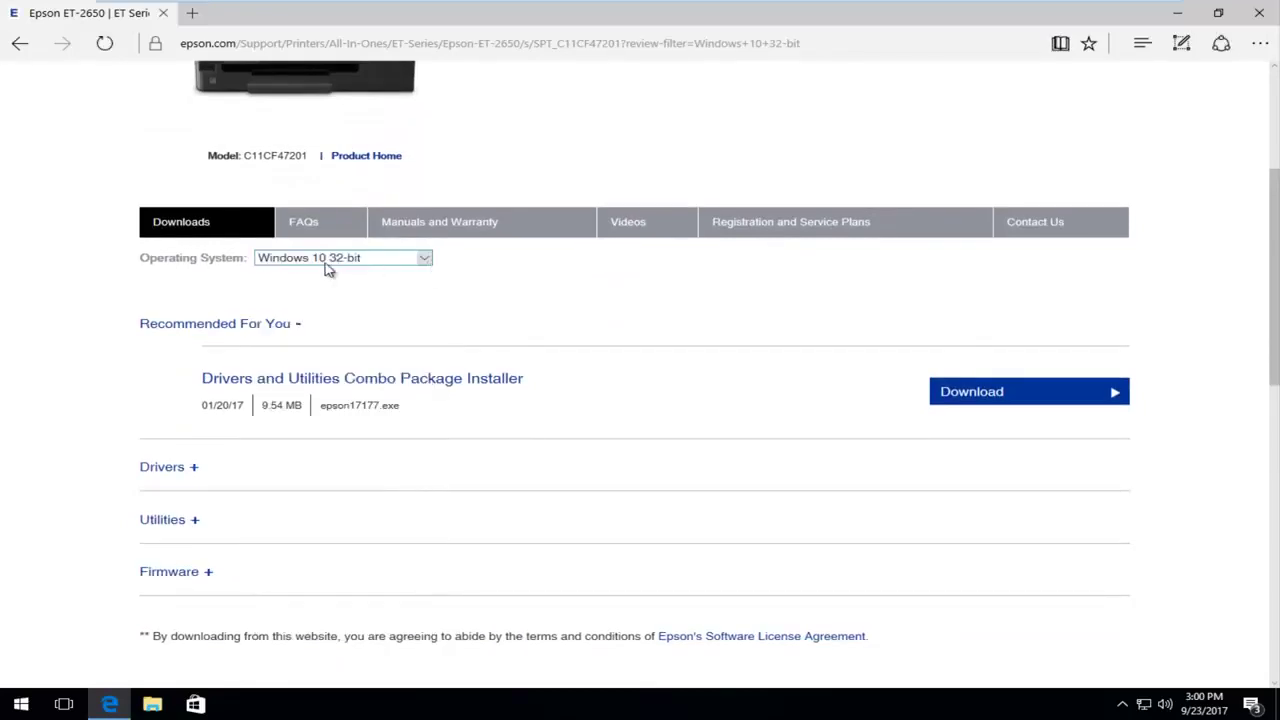
{"action": "left_click", "coordinate": [327, 262]}
{"action": "left_click", "coordinate": [611, 260]}
{"action": "left_click", "coordinate": [998, 396]}
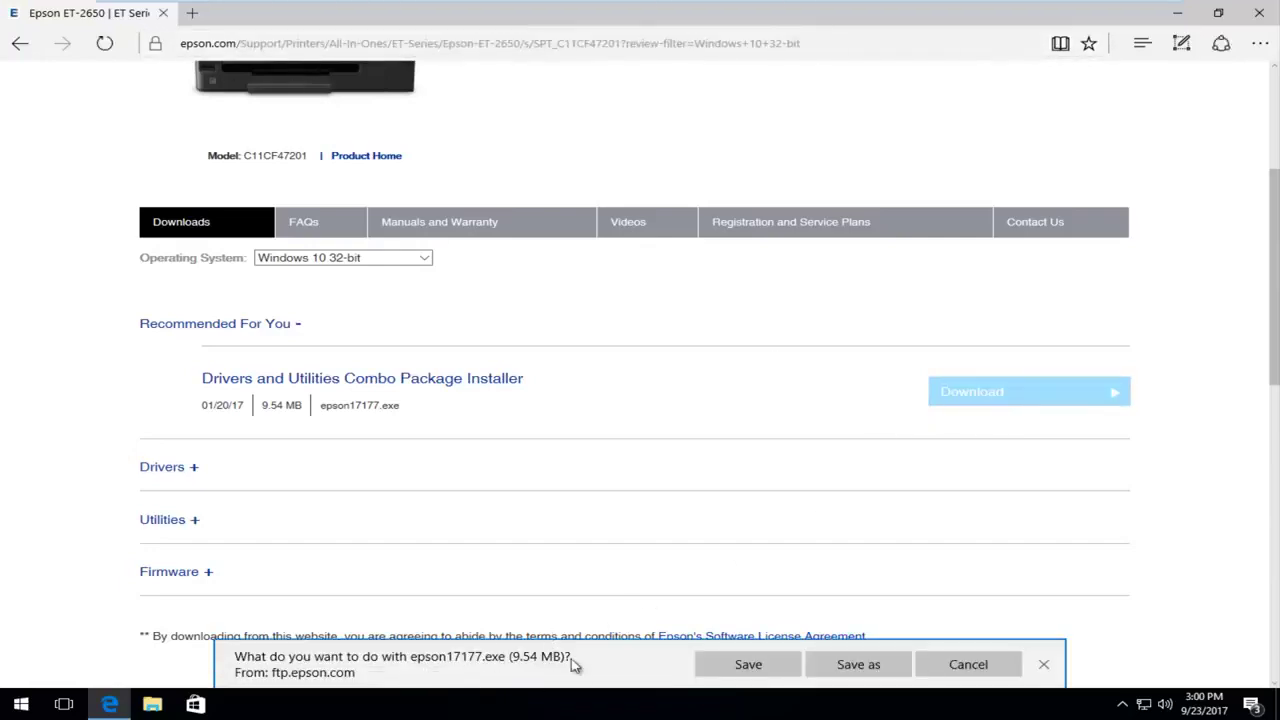
{"action": "left_click", "coordinate": [725, 675]}
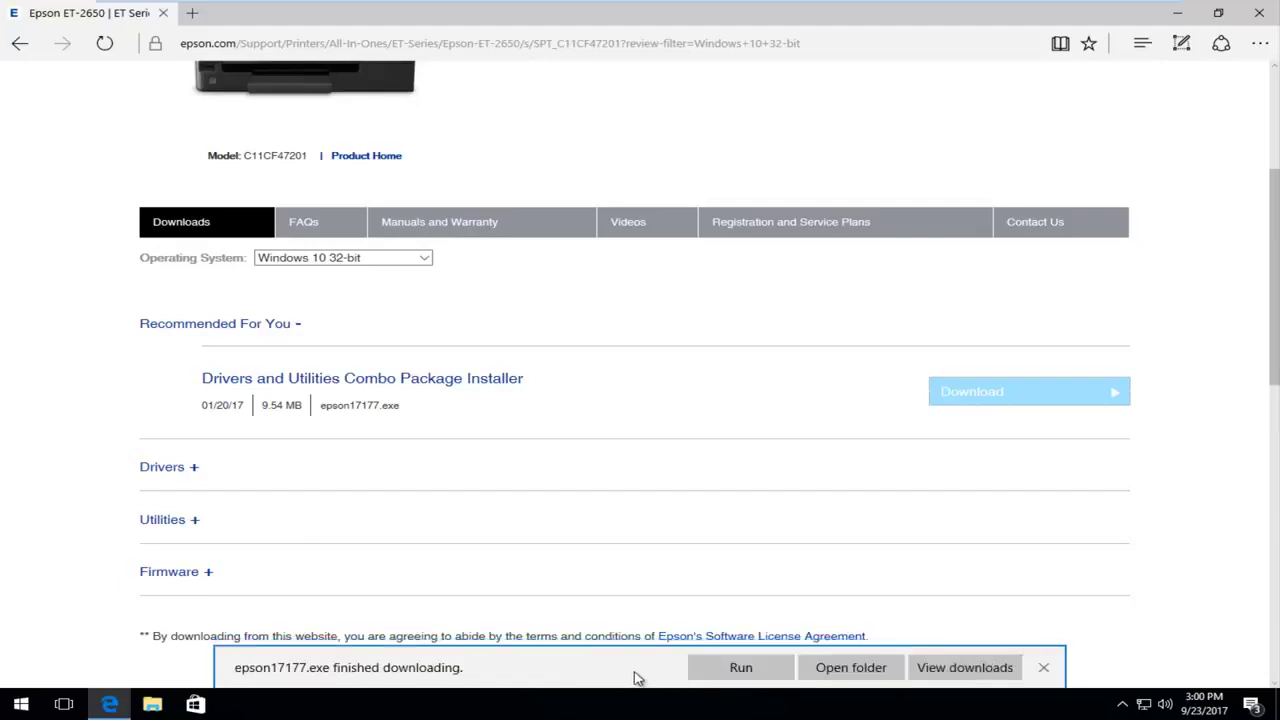
- Run the downloaded Epson installer, allowing it to change the device, and accept its license agreement
{"action": "left_click", "coordinate": [738, 670]}
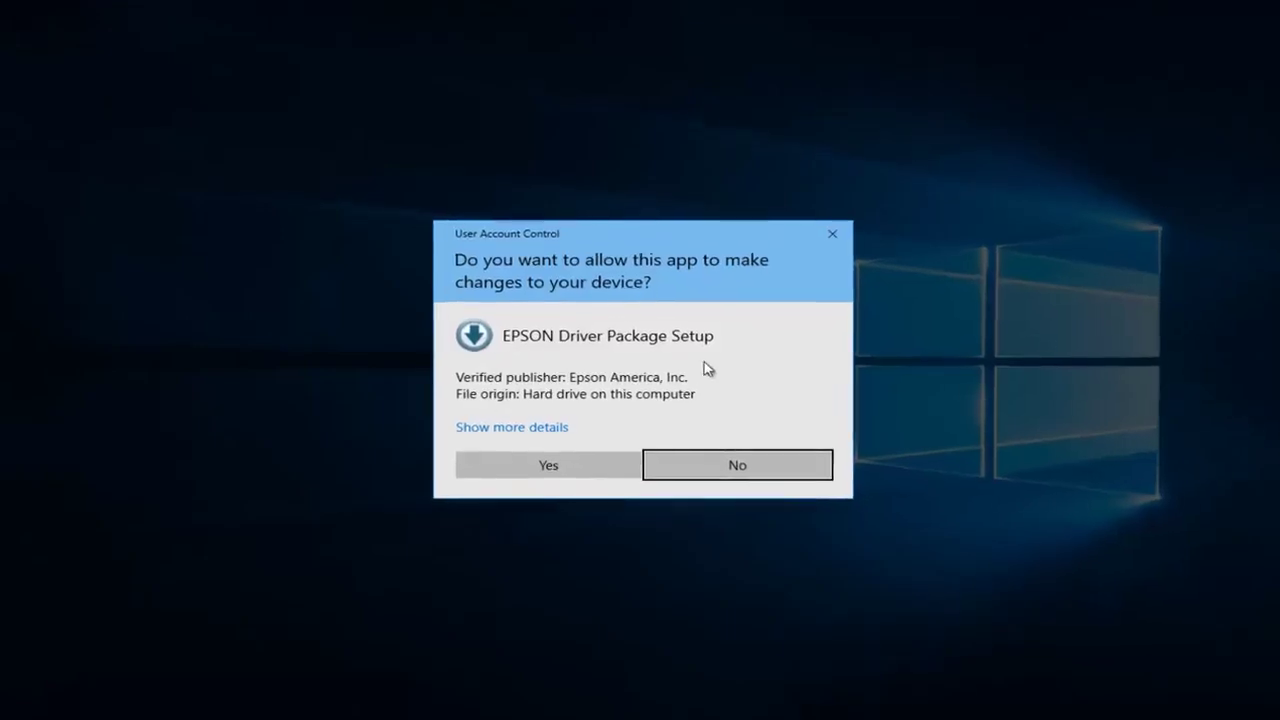
{"action": "left_click", "coordinate": [528, 472]}
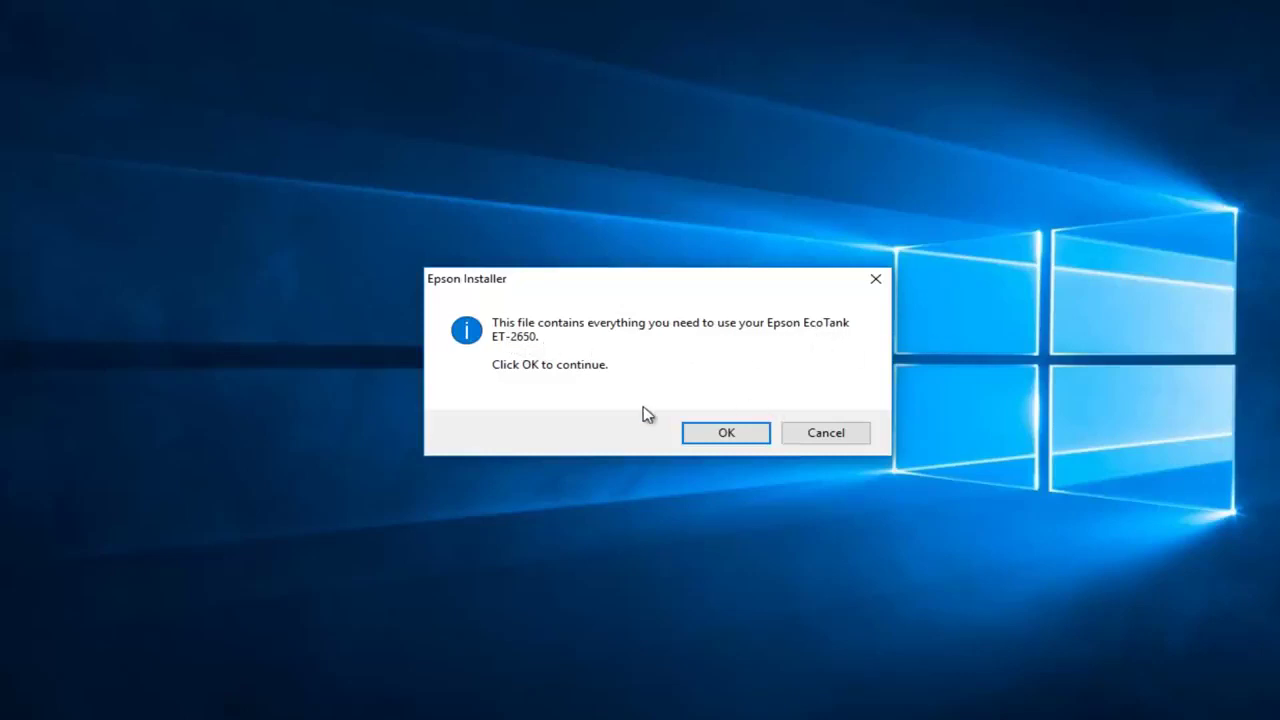
{"action": "left_click", "coordinate": [728, 436]}
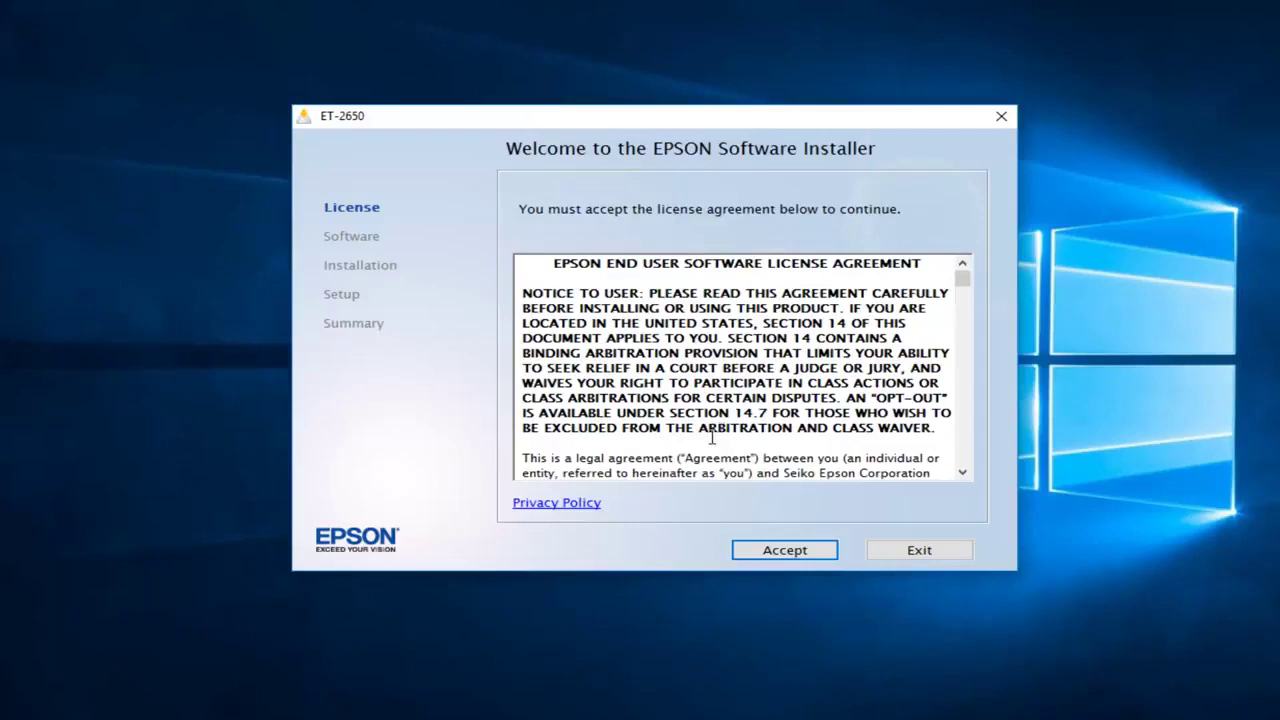
{"action": "left_click", "coordinate": [811, 558]}
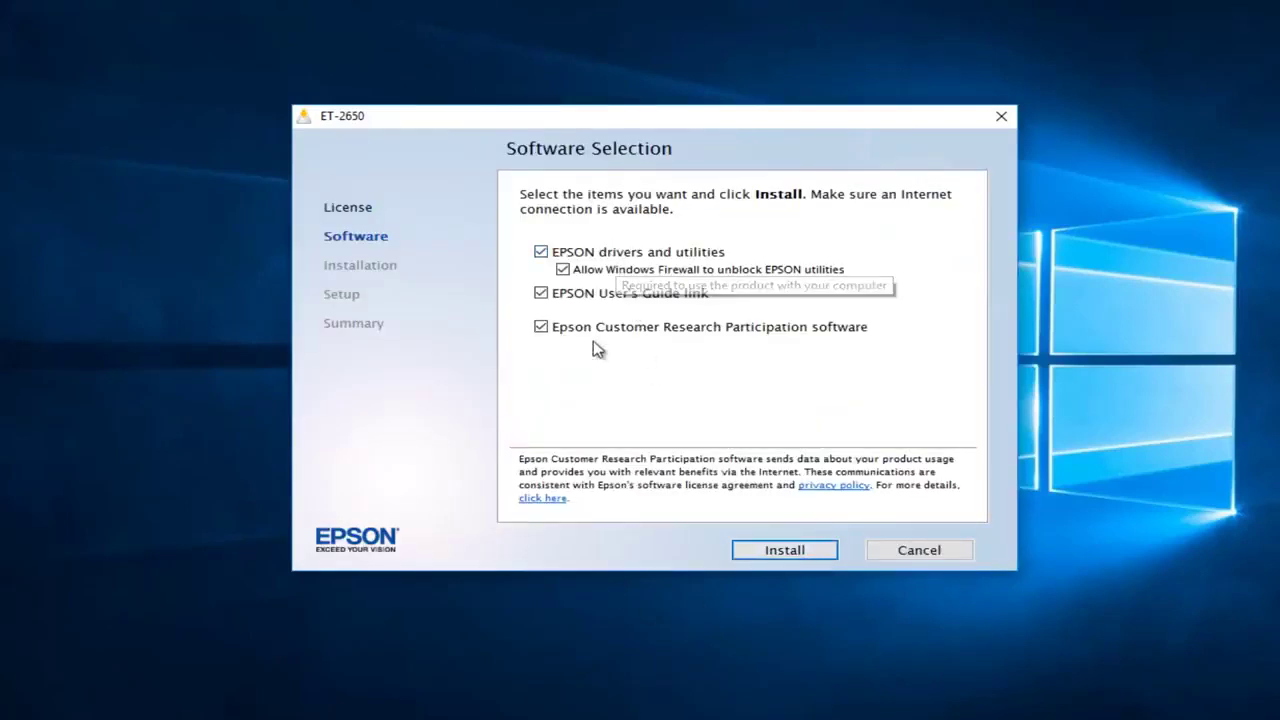
- Exclude the Epson Customer Research Participation software and install the other selected items
{"action": "left_click", "coordinate": [541, 328]}
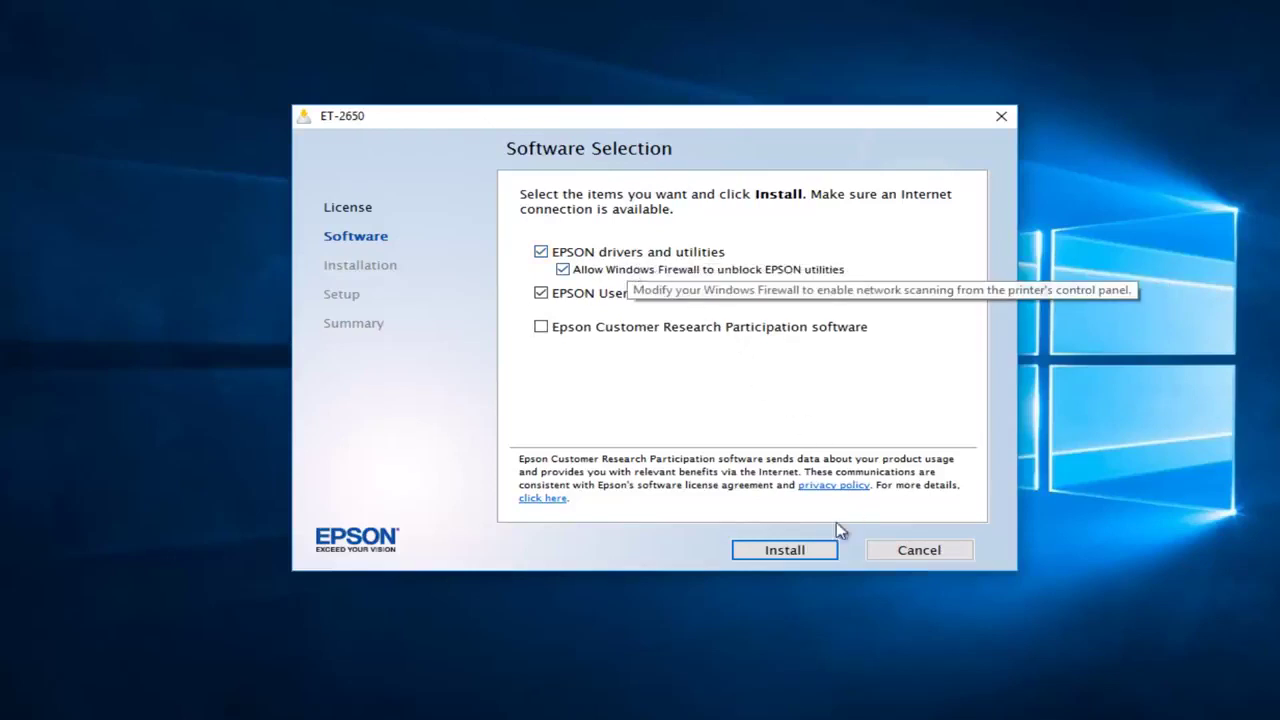
{"action": "left_click", "coordinate": [793, 551]}
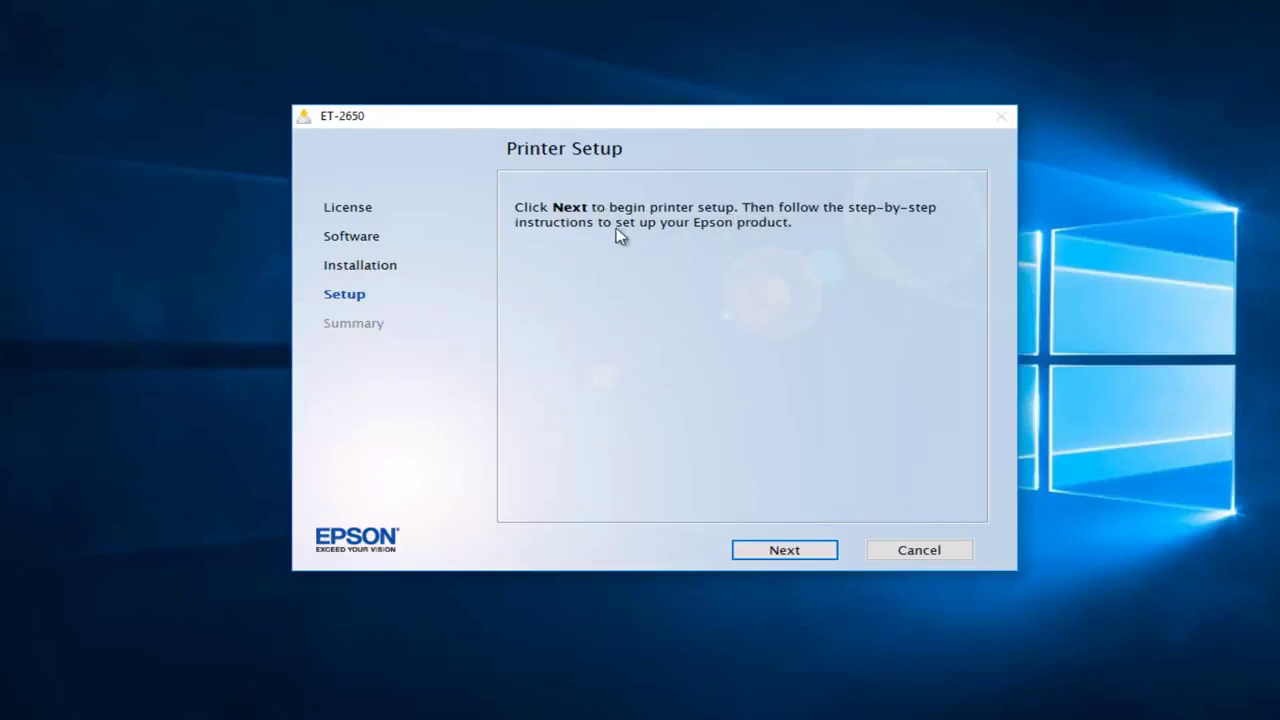
- Begin printer setup with a wireless connection and choose to set up the printer for the first time
{"action": "left_click", "coordinate": [779, 552]}
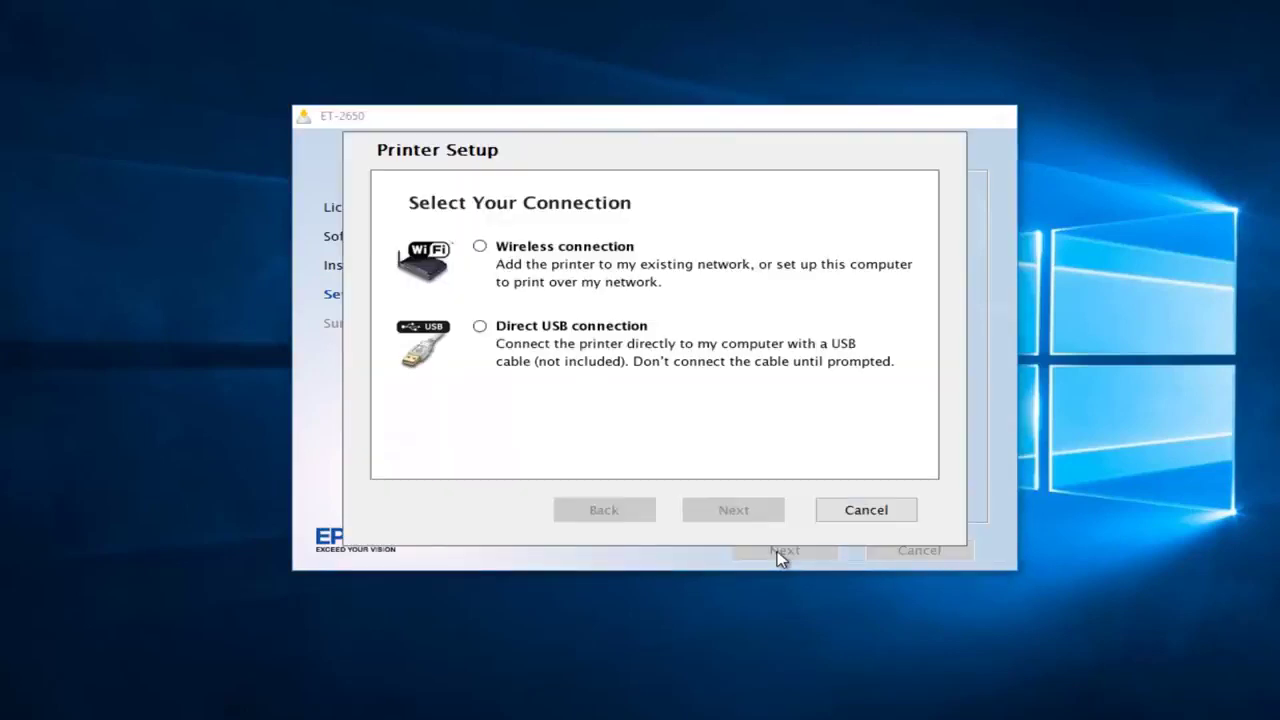
{"action": "left_click", "coordinate": [481, 248]}
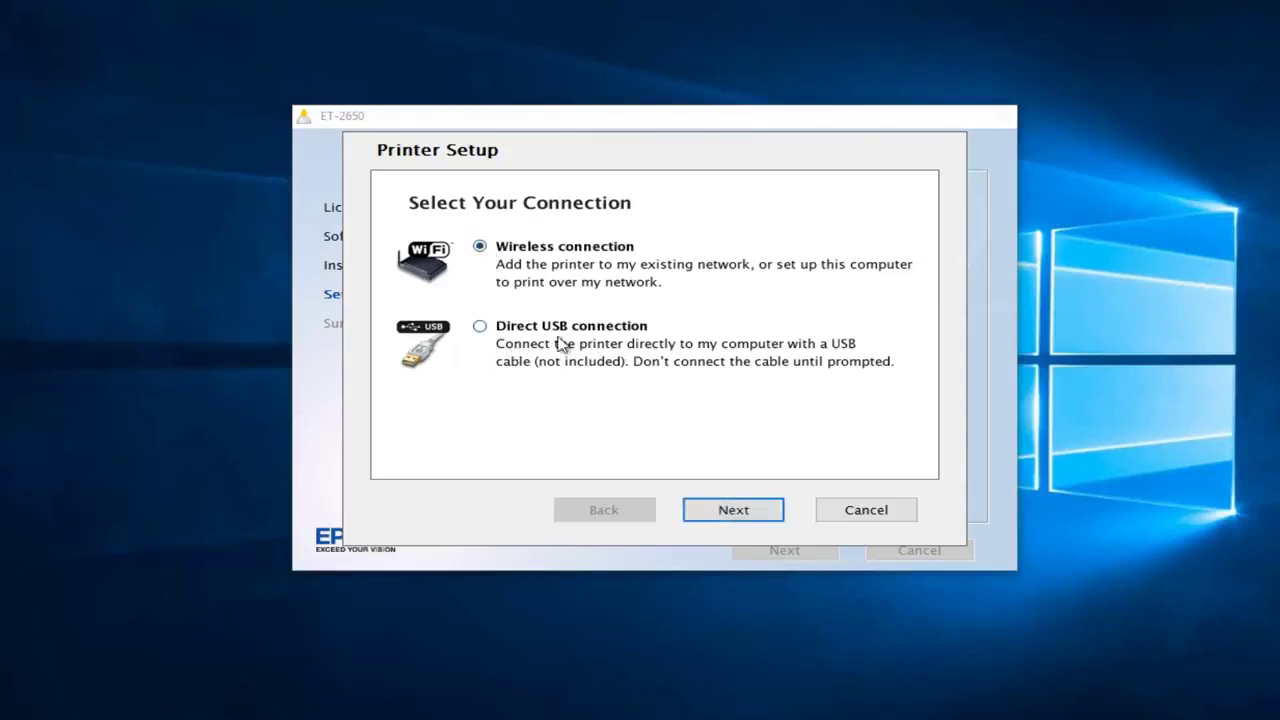
{"action": "left_click", "coordinate": [728, 514]}
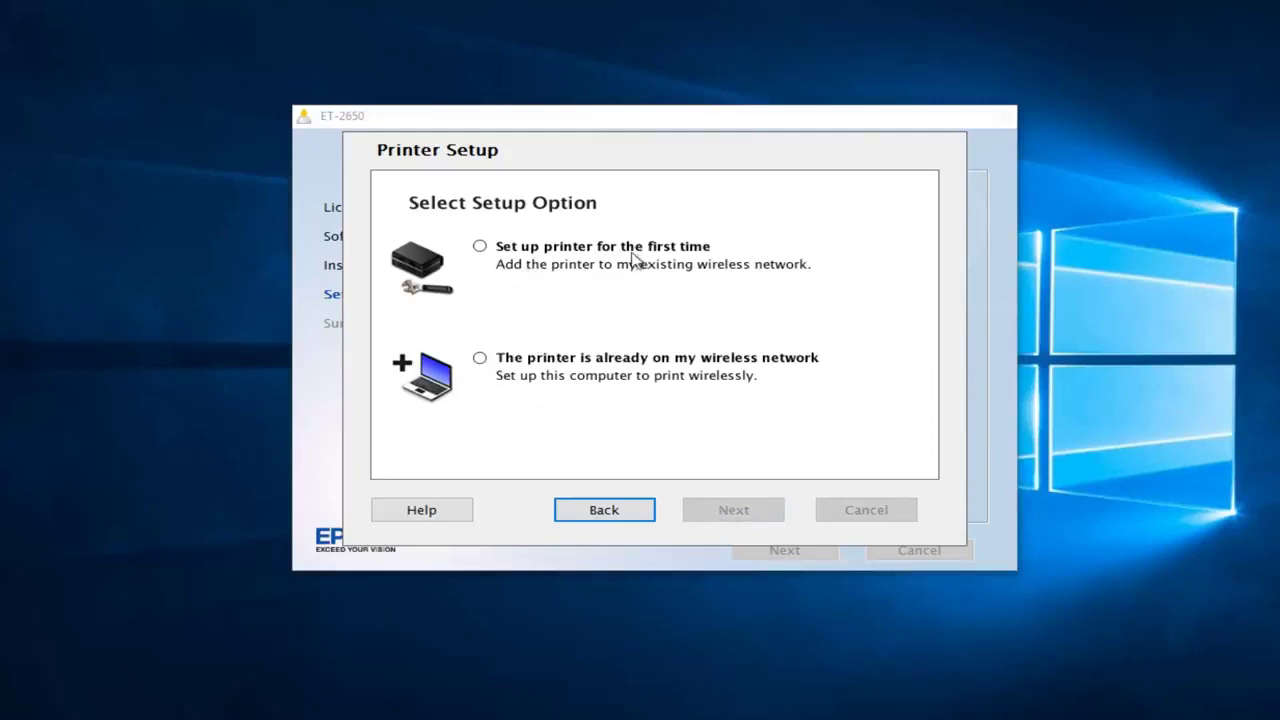
{"action": "left_click", "coordinate": [480, 246]}
{"action": "left_click", "coordinate": [728, 514]}
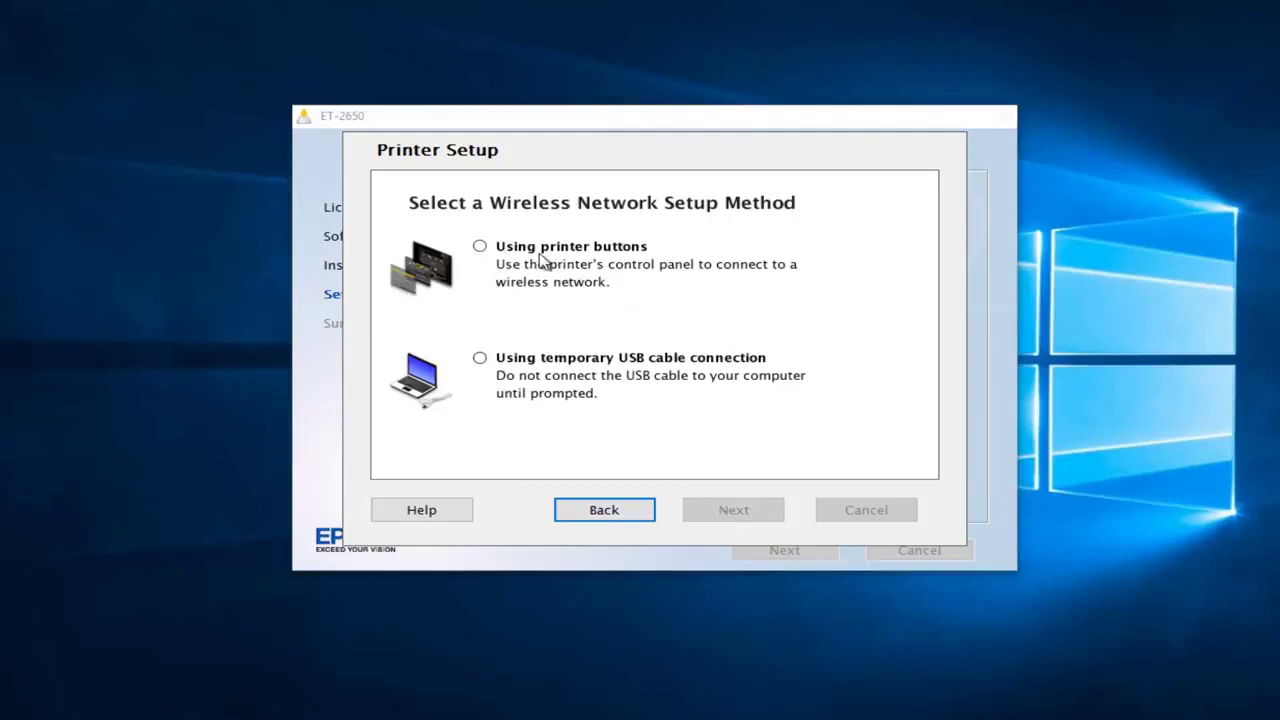
- Choose wireless network setup using the printer buttons and proceed through the wireless instructions to the Wi-Fi icon check
{"action": "left_click", "coordinate": [480, 246]}
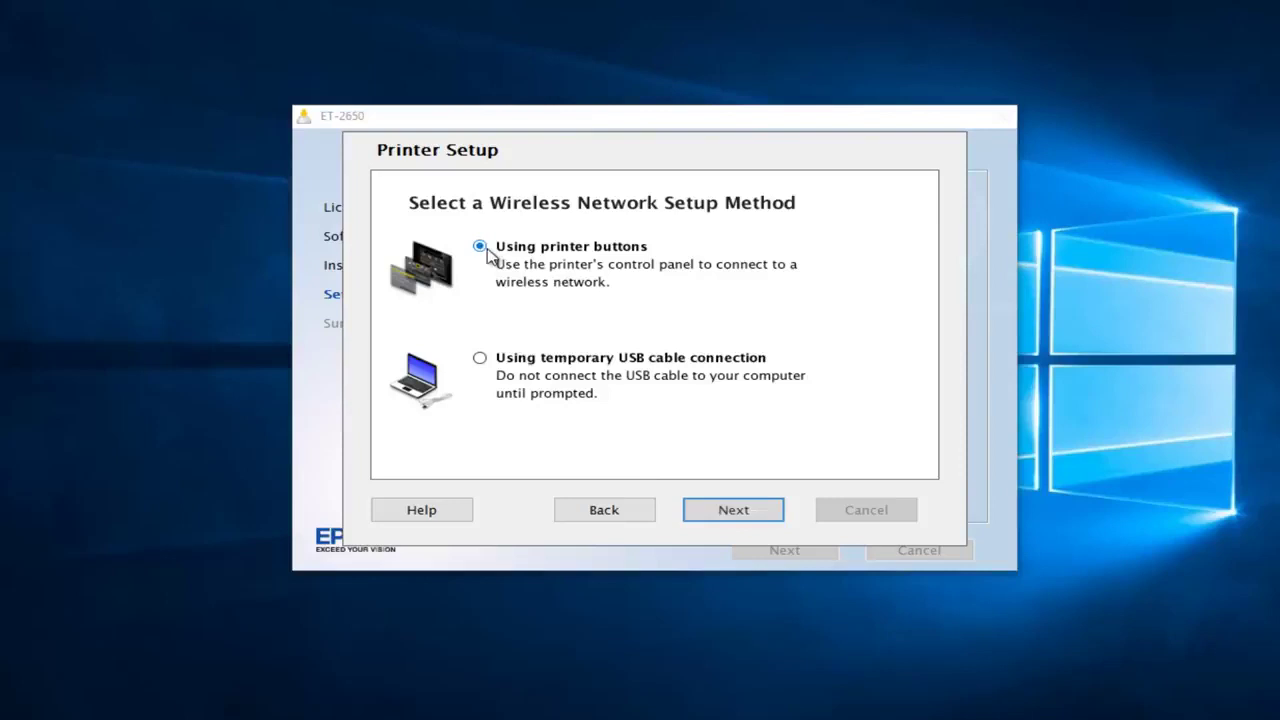
{"action": "left_click", "coordinate": [728, 508]}
{"action": "left_click", "coordinate": [731, 522]}
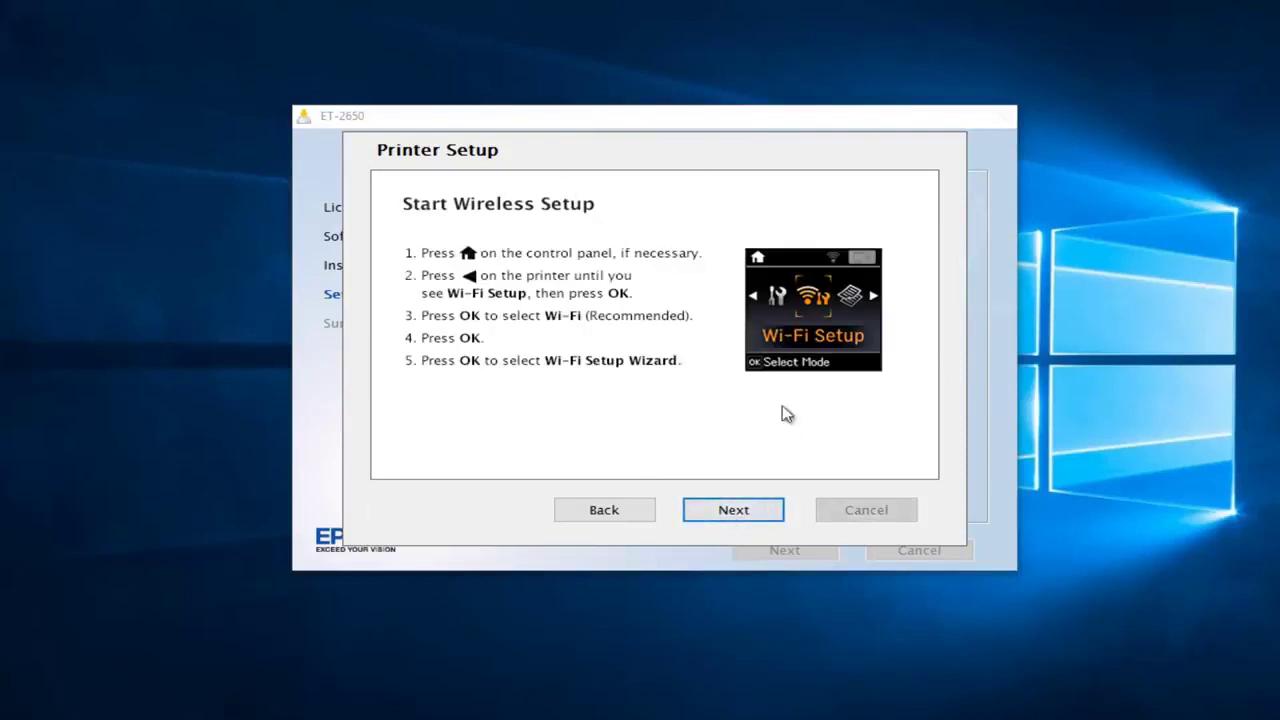
{"action": "left_click", "coordinate": [738, 512]}
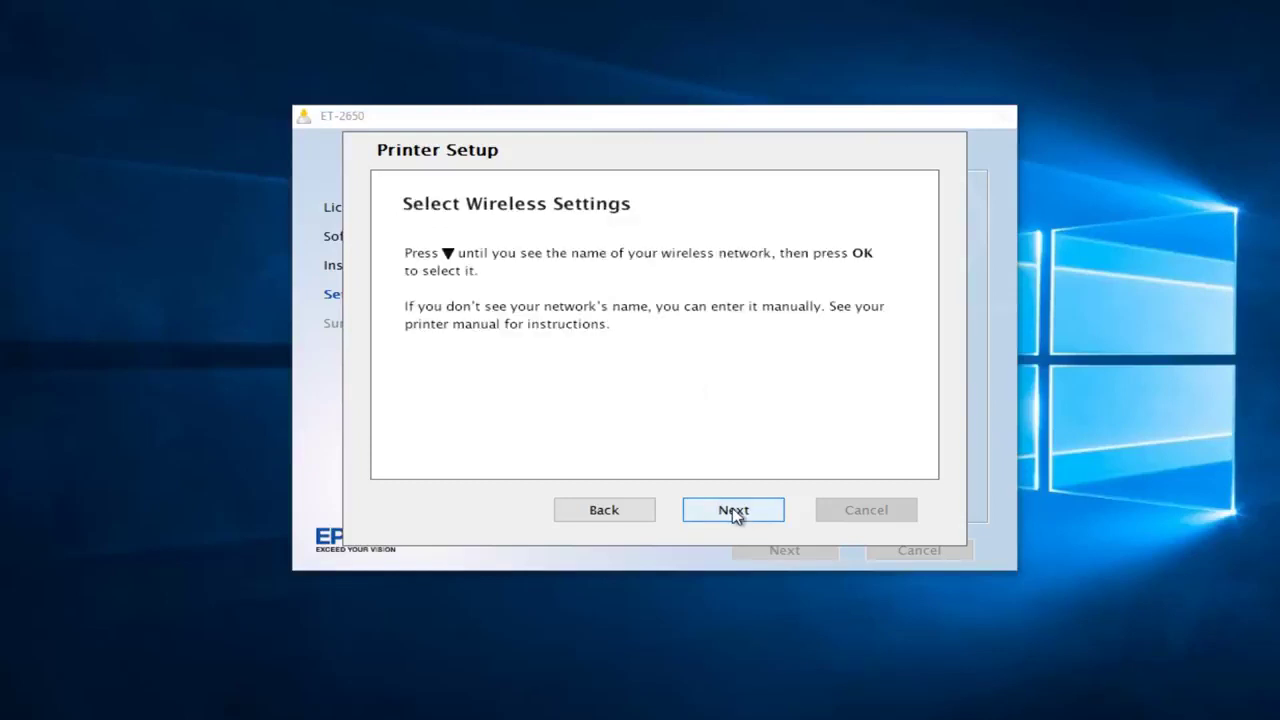
{"action": "left_click", "coordinate": [720, 518]}
{"action": "left_click", "coordinate": [719, 518]}
{"action": "left_click", "coordinate": [719, 518]}
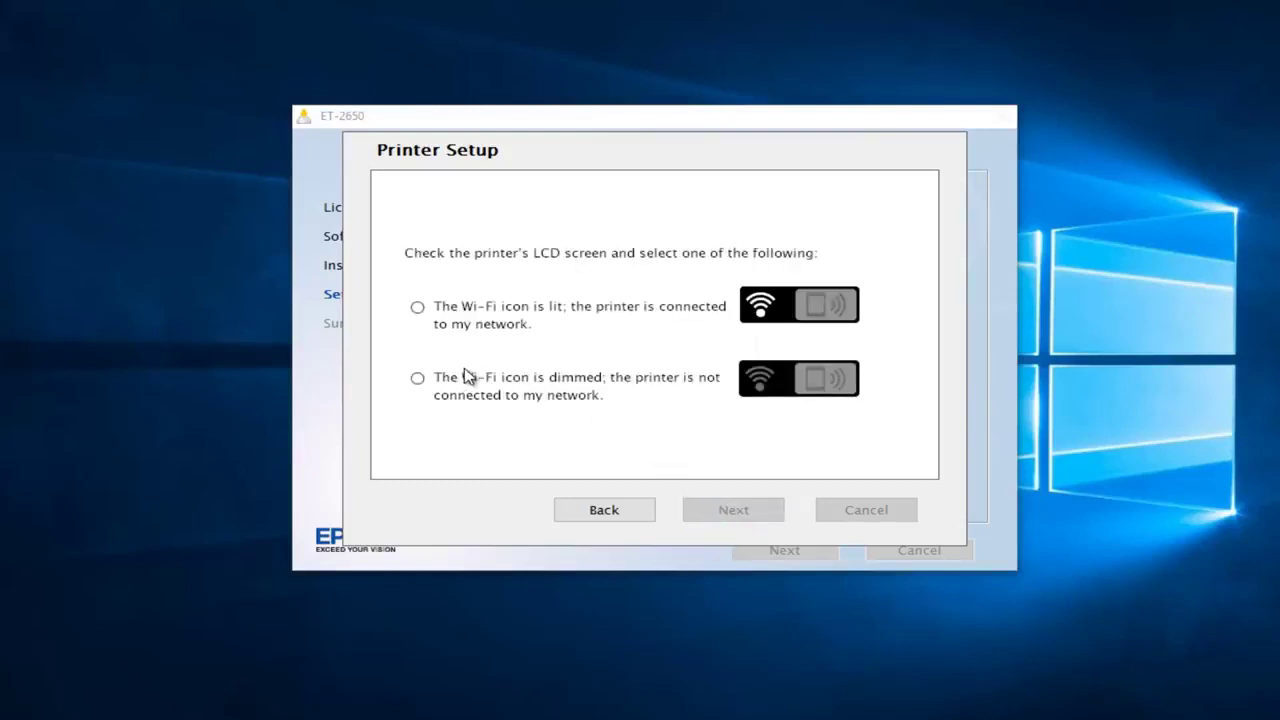
- Try to find the printer with its Wi-Fi icon reported as lit and connected to the network, and exit printer setup
{"action": "left_click", "coordinate": [418, 308]}
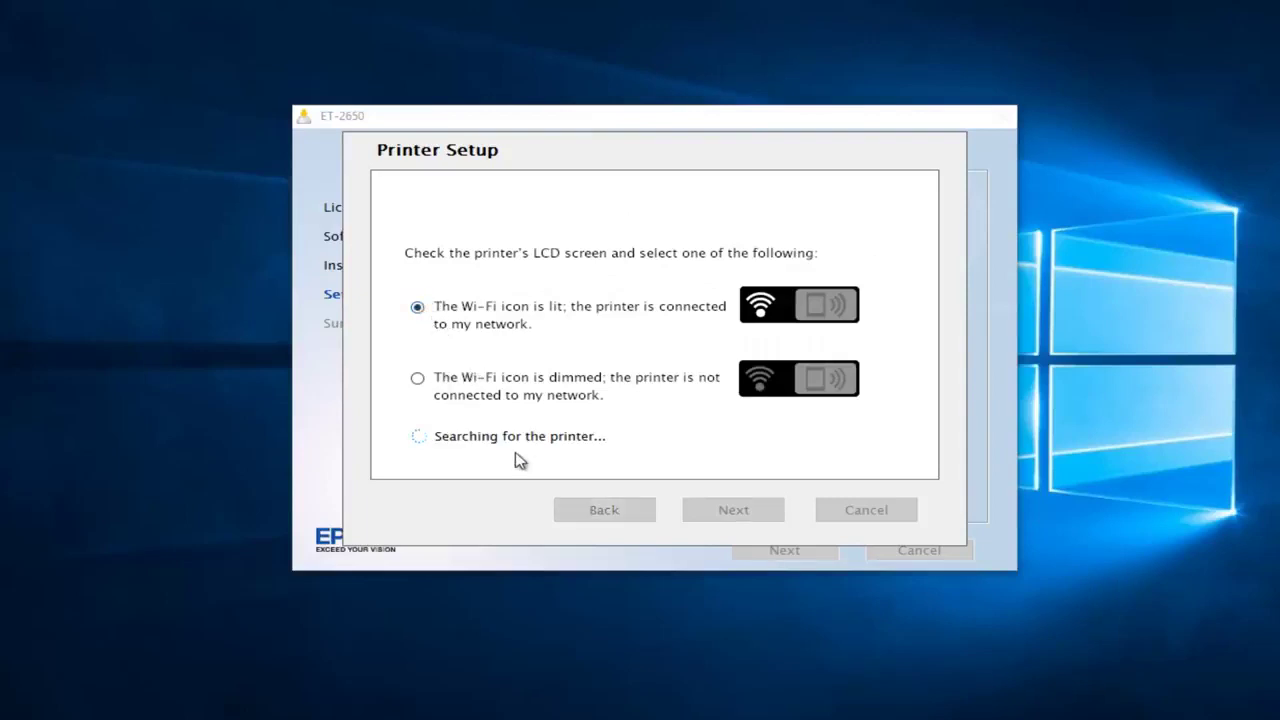
{"action": "left_click", "coordinate": [418, 378]}
{"action": "left_click", "coordinate": [711, 512]}
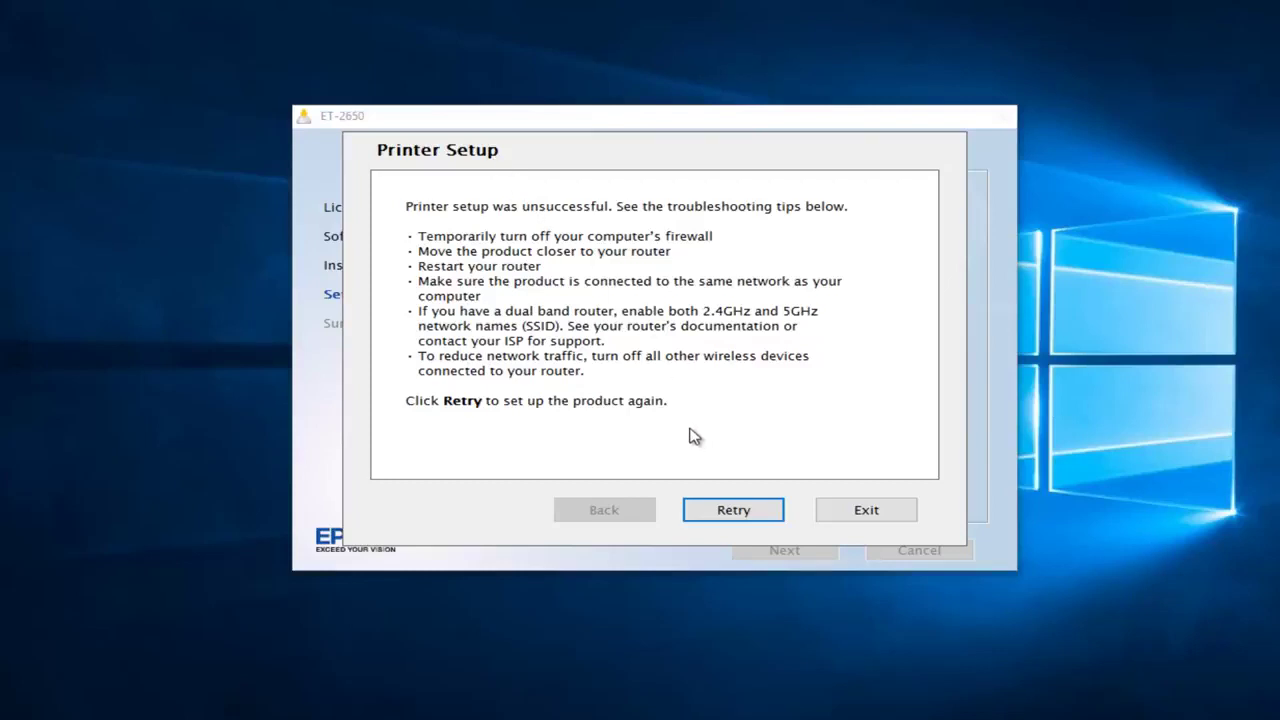
{"action": "left_click", "coordinate": [838, 510]}
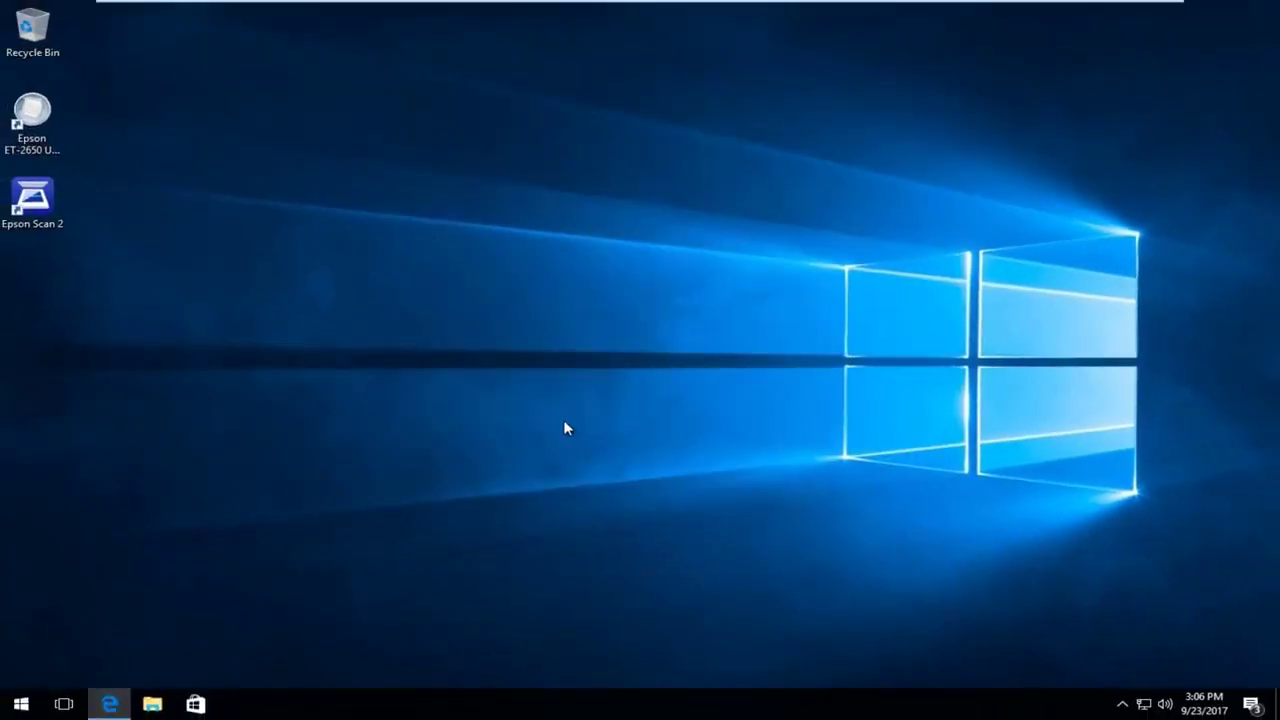